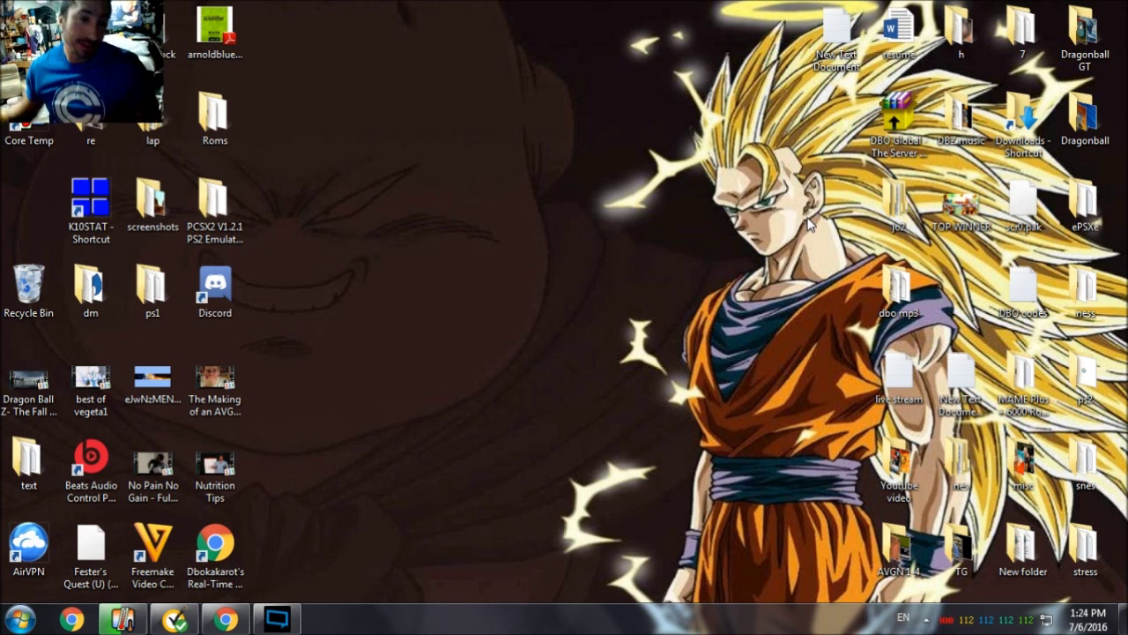
# Step: Open the Start menu to reach Computer
pyautogui.click(20, 618)
# Step: Browse Computer to C:\Dragonball Online Global and launch the DBOG game
pyautogui.click(296, 233)
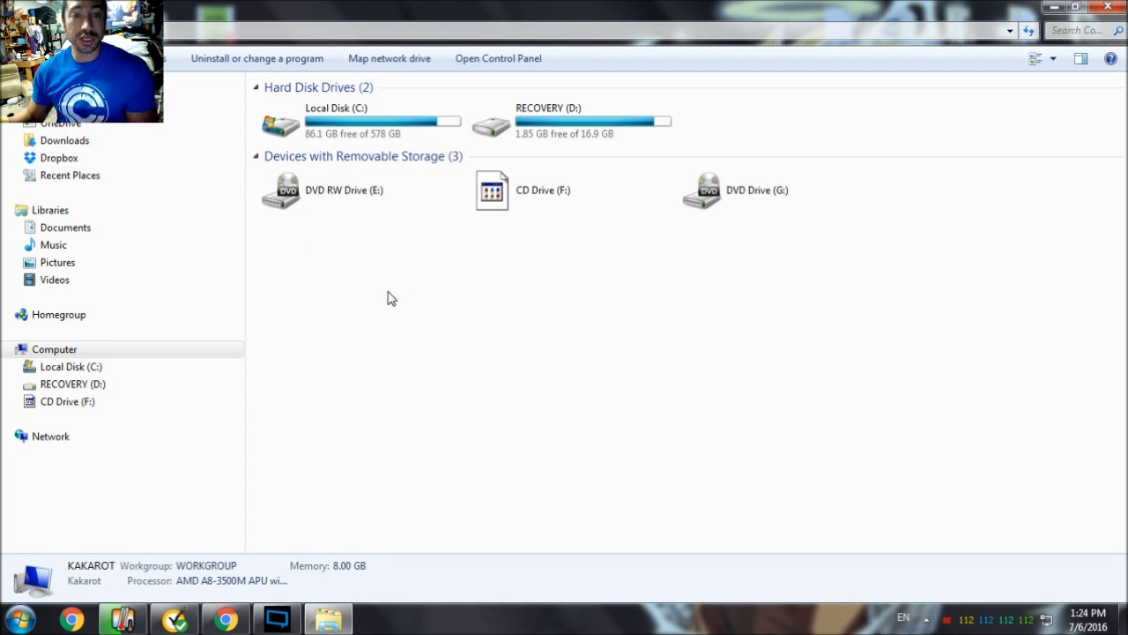
pyautogui.doubleClick(379, 128)
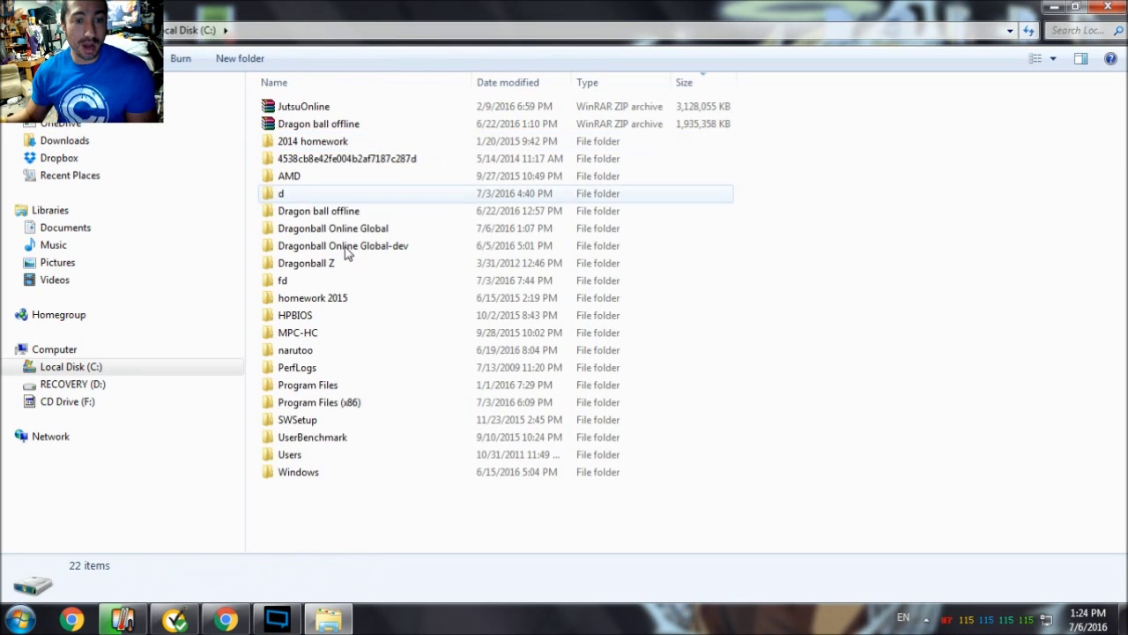
pyautogui.doubleClick(370, 229)
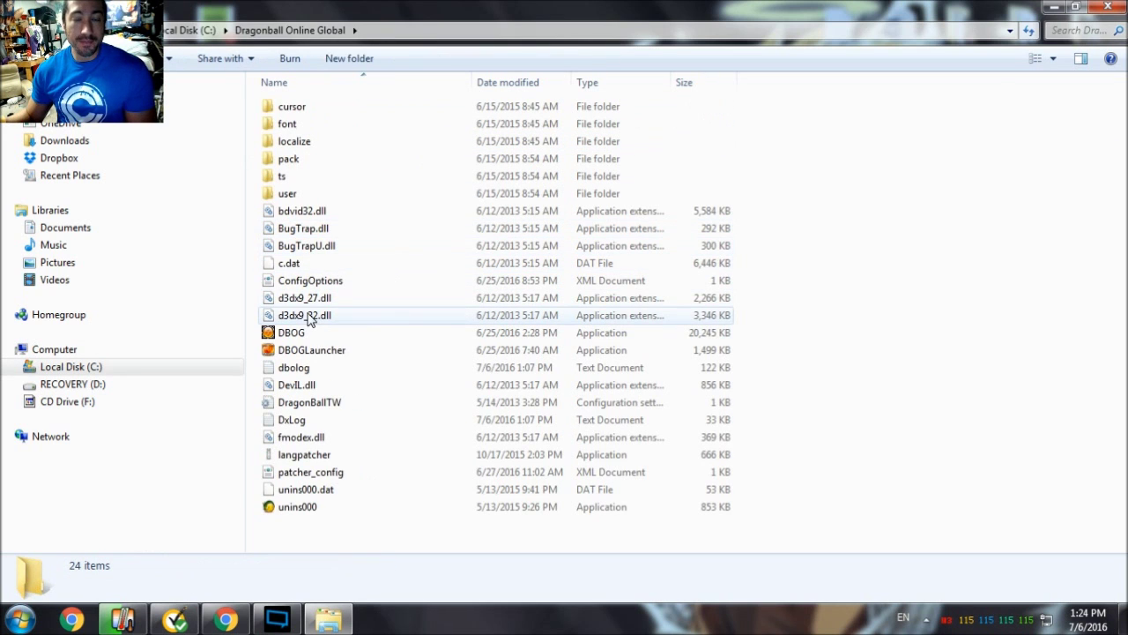
pyautogui.click(316, 336)
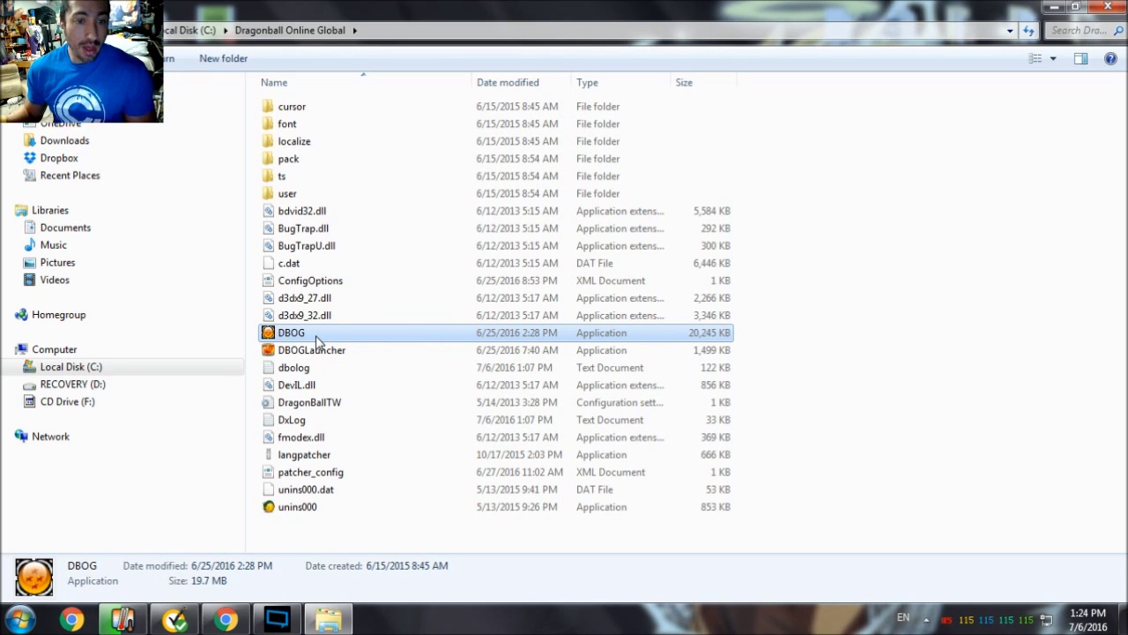
pyautogui.doubleClick(298, 339)
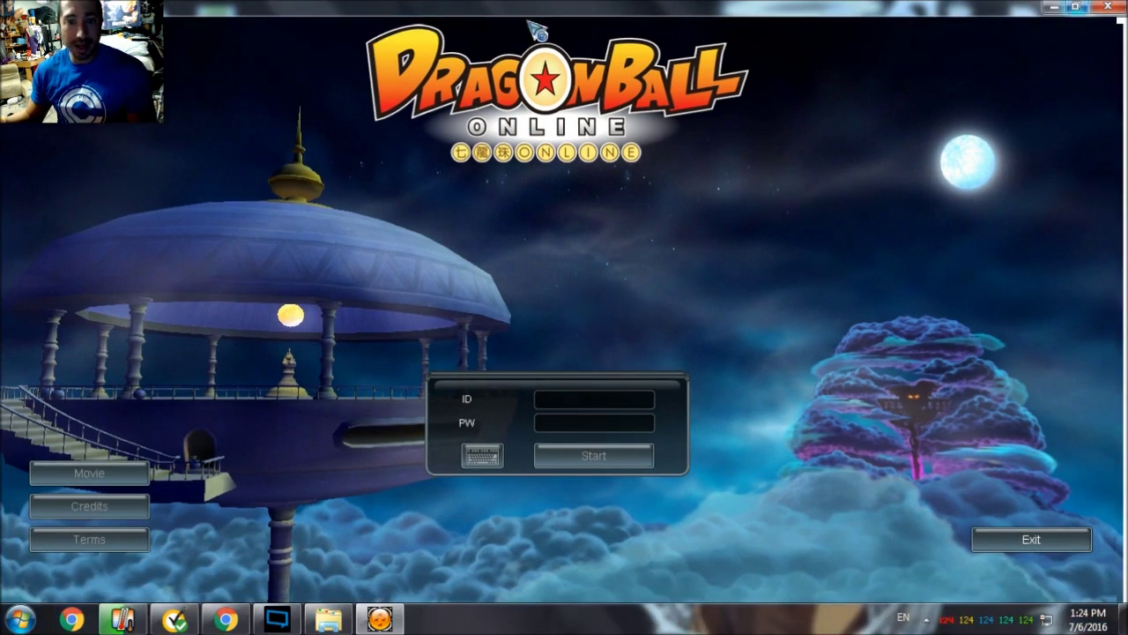
# Step: Enter the login ID and the account password, then close the on-screen keyboard
pyautogui.write('jsajodvsnk;')
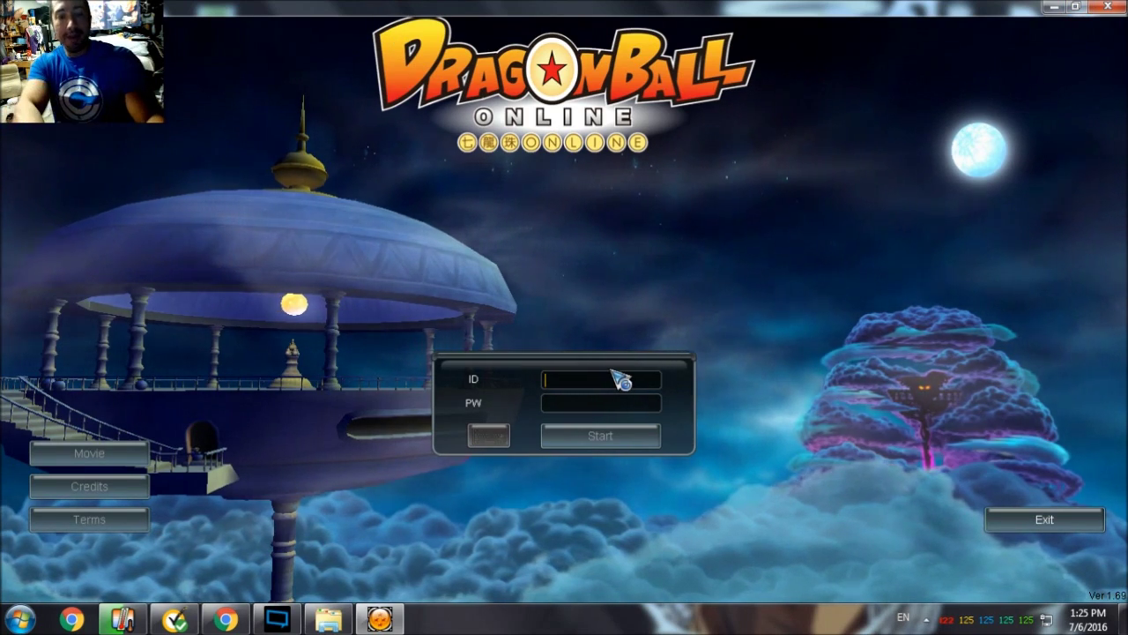
pyautogui.press('Tab')
pyautogui.write('***********')
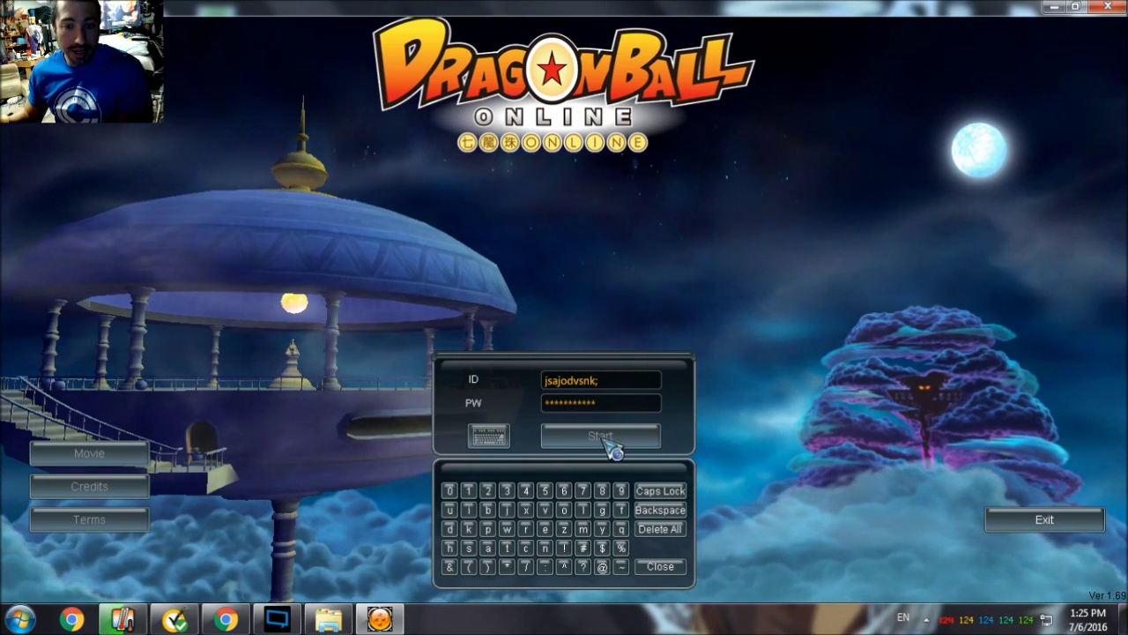
pyautogui.click(490, 435)
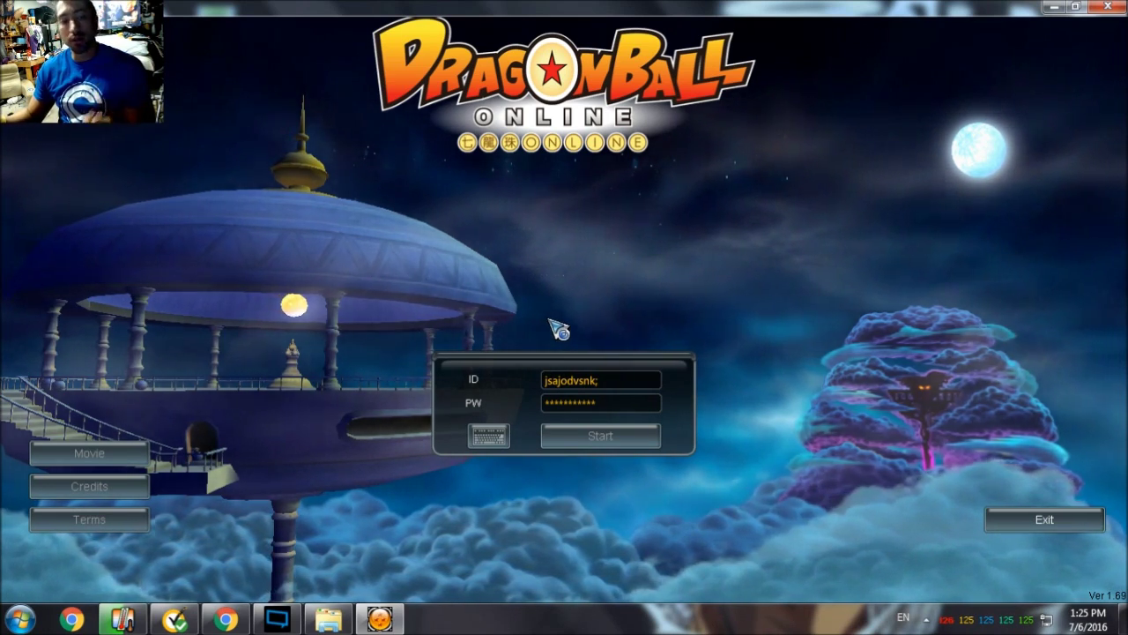
# Step: Remove the trailing semicolon from the ID, submit the login, and dismiss the authentication failure
pyautogui.click(608, 380)
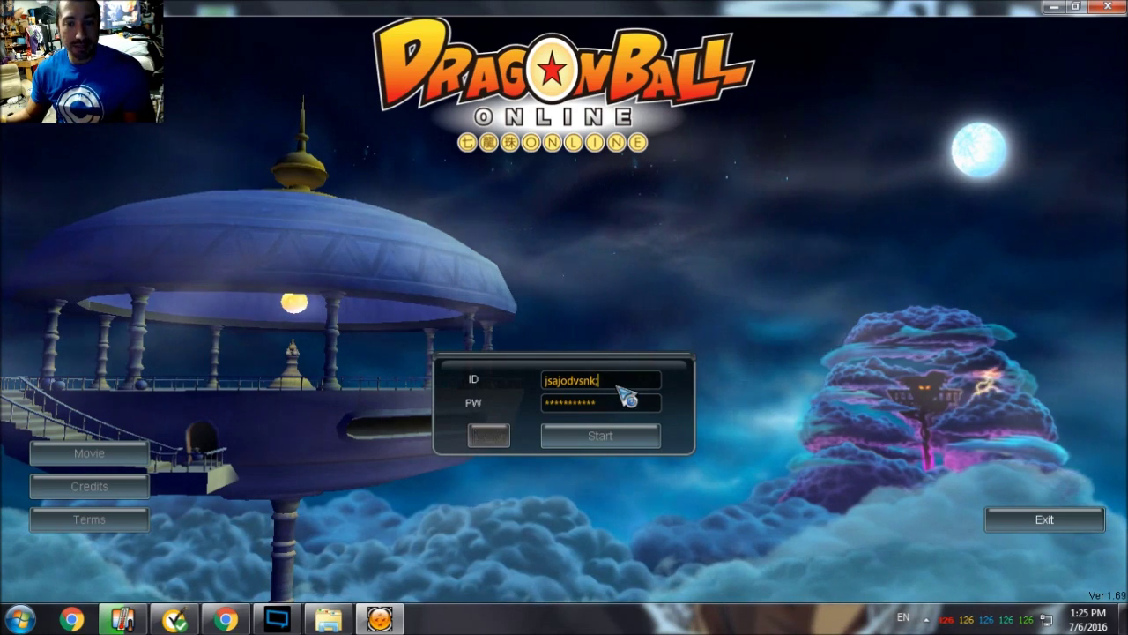
pyautogui.press('BackSpace')
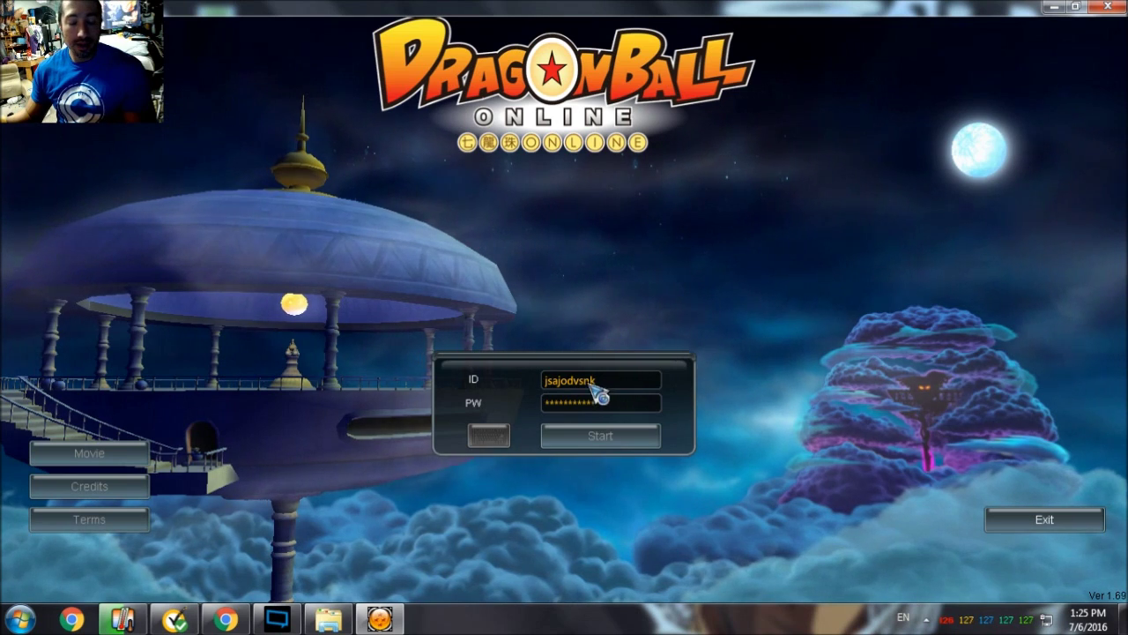
pyautogui.click(595, 450)
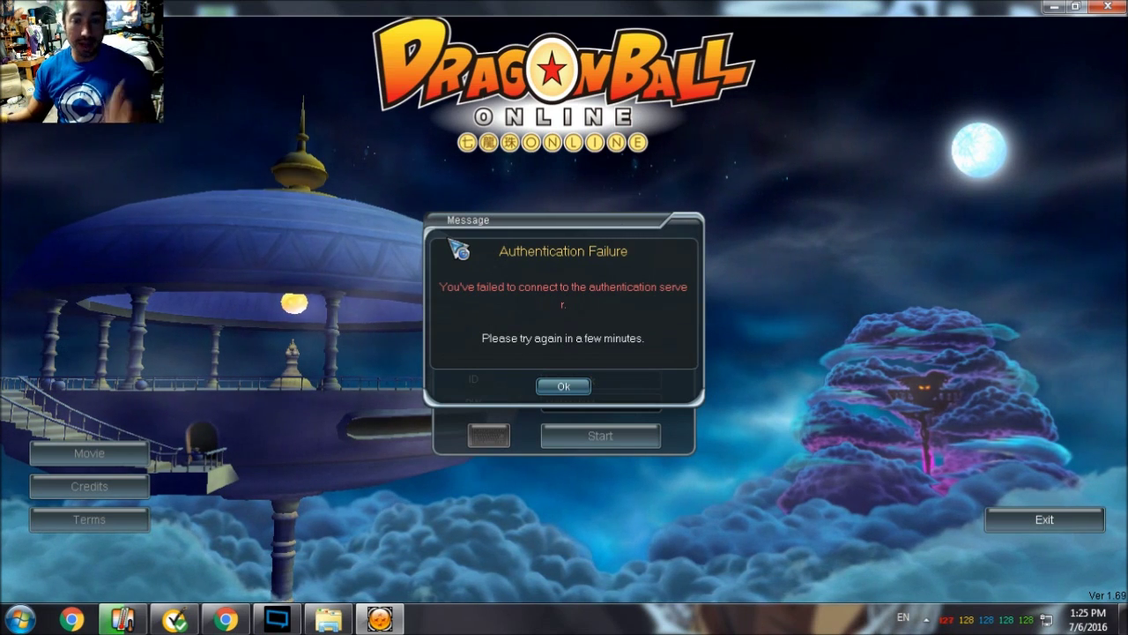
pyautogui.click(564, 386)
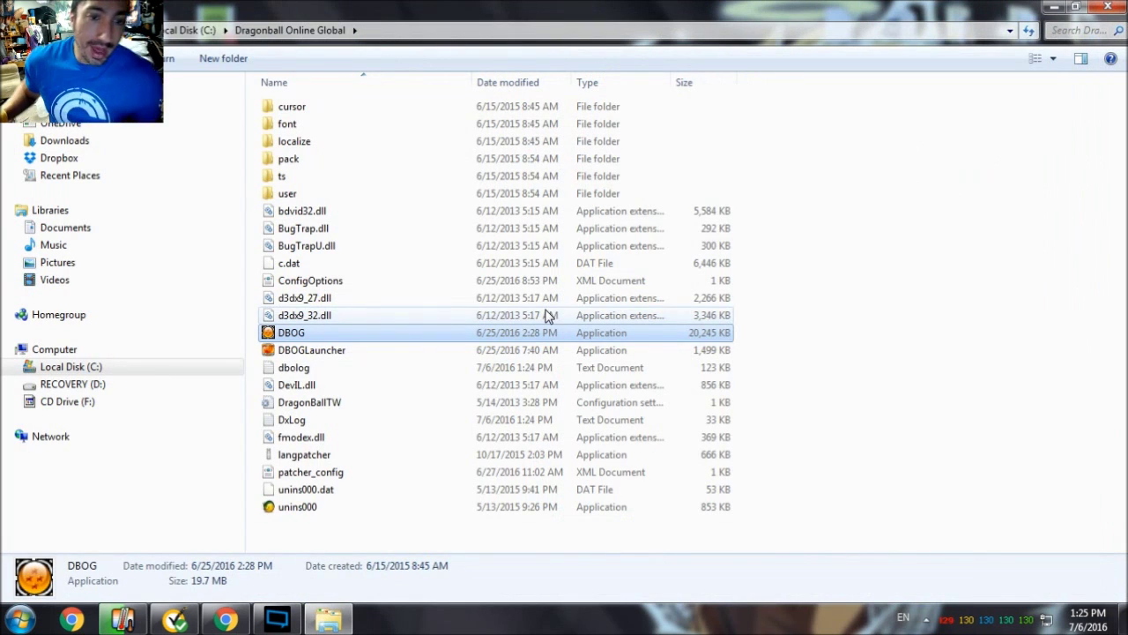
# Step: Clear the selection in the game folder and select only DBOGLauncher
pyautogui.click(819, 296)
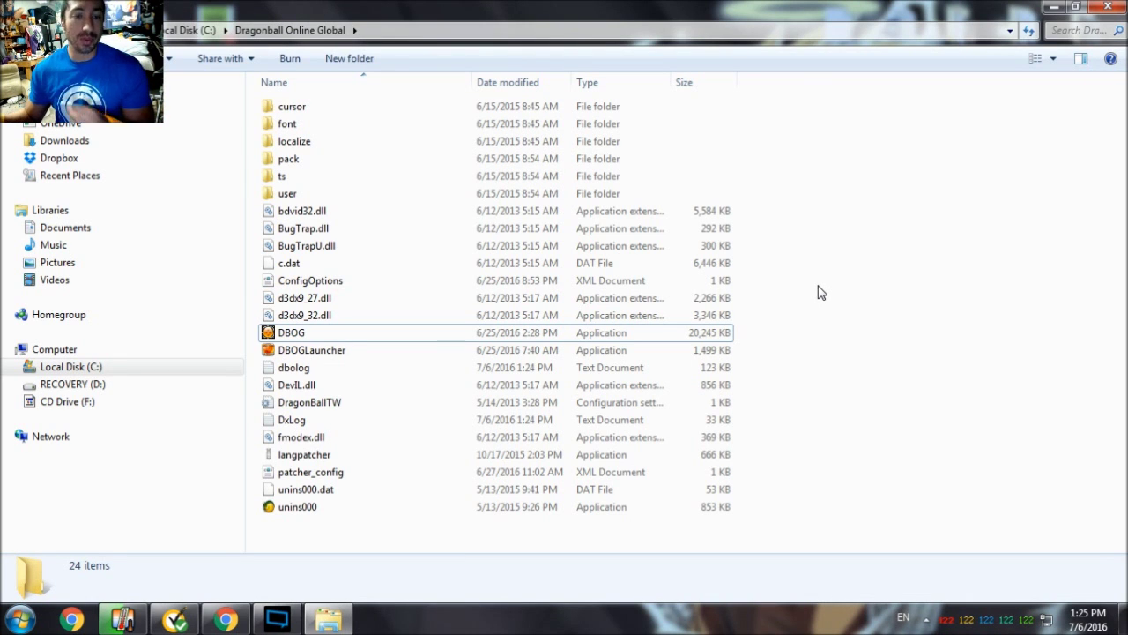
pyautogui.moveTo(732, 334); pyautogui.dragTo(286, 340)
pyautogui.click(297, 352)
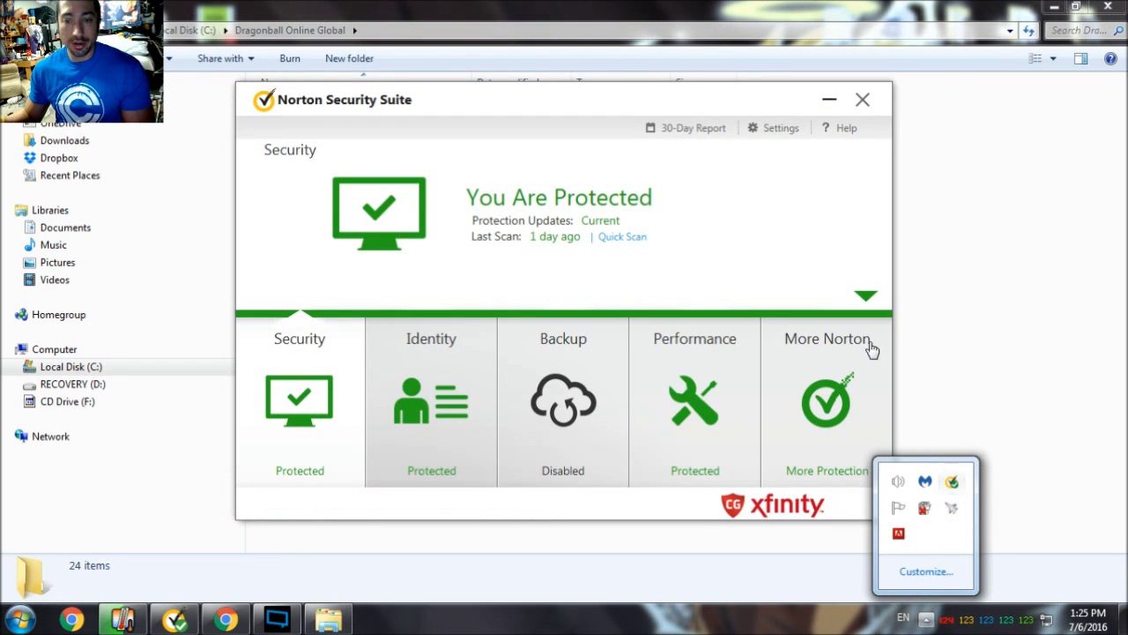
# Step: Move the Norton window up and to the left
pyautogui.moveTo(576, 103); pyautogui.dragTo(781, 130)
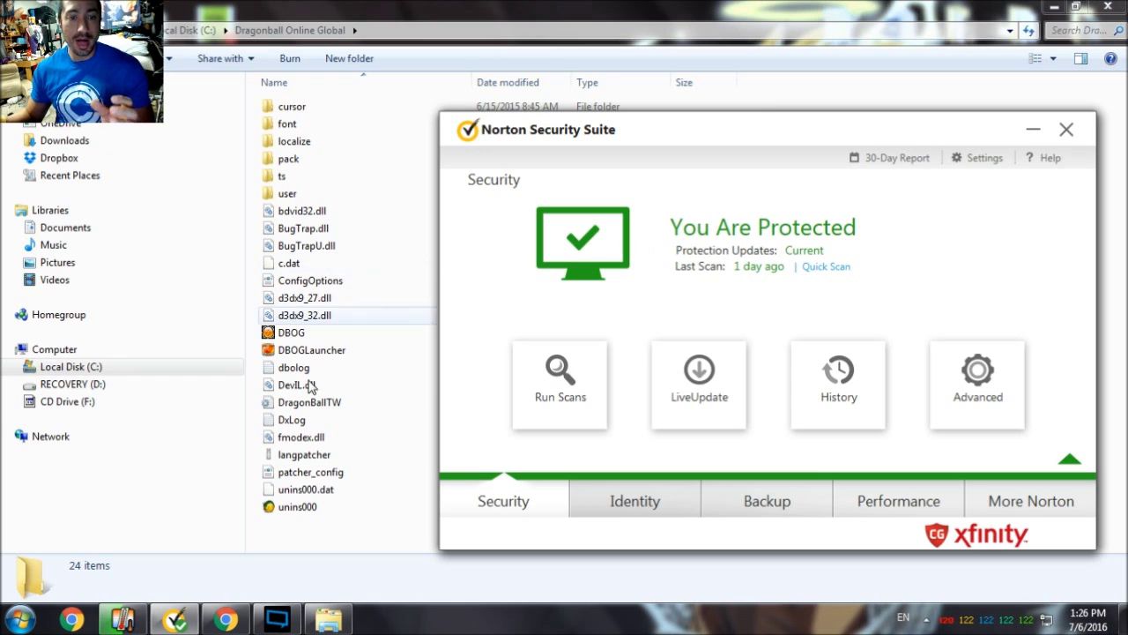
pyautogui.moveTo(715, 131); pyautogui.dragTo(528, 107)
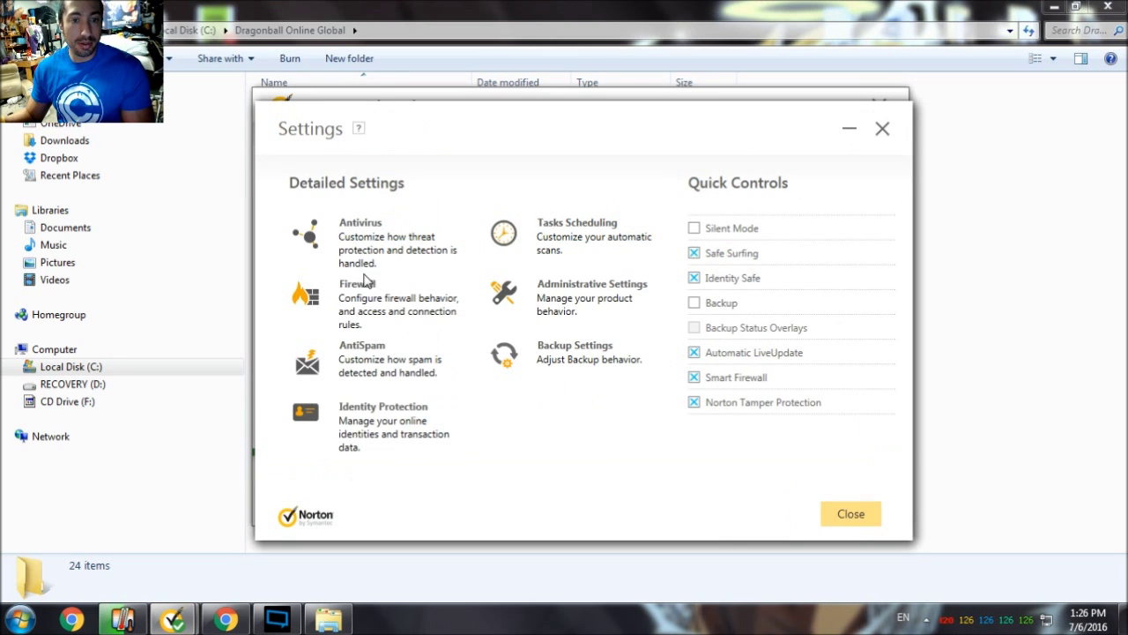
# Step: Change DBOG.exe from Block to Allow in Firewall Program Control and apply
pyautogui.click(365, 295)
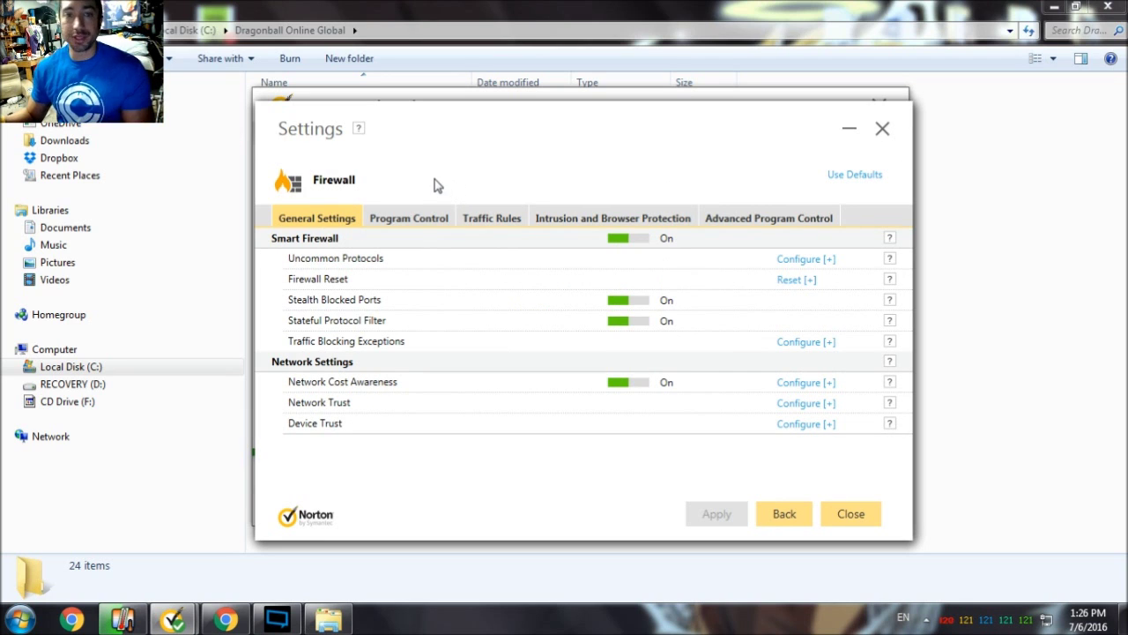
pyautogui.click(411, 218)
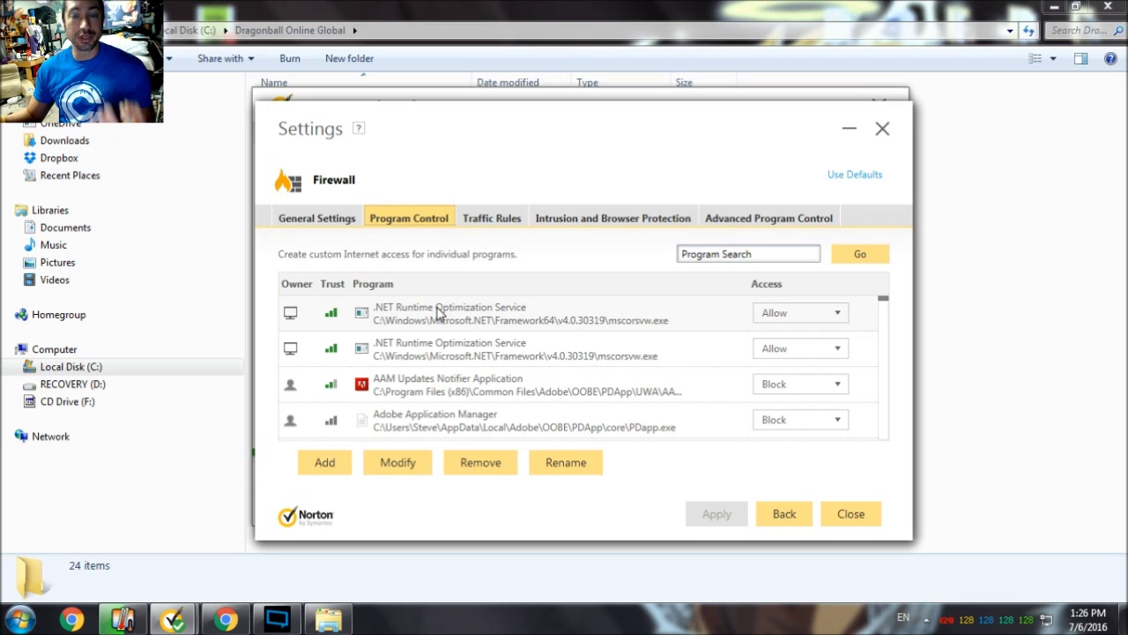
pyautogui.scroll(-10, 457, 381)
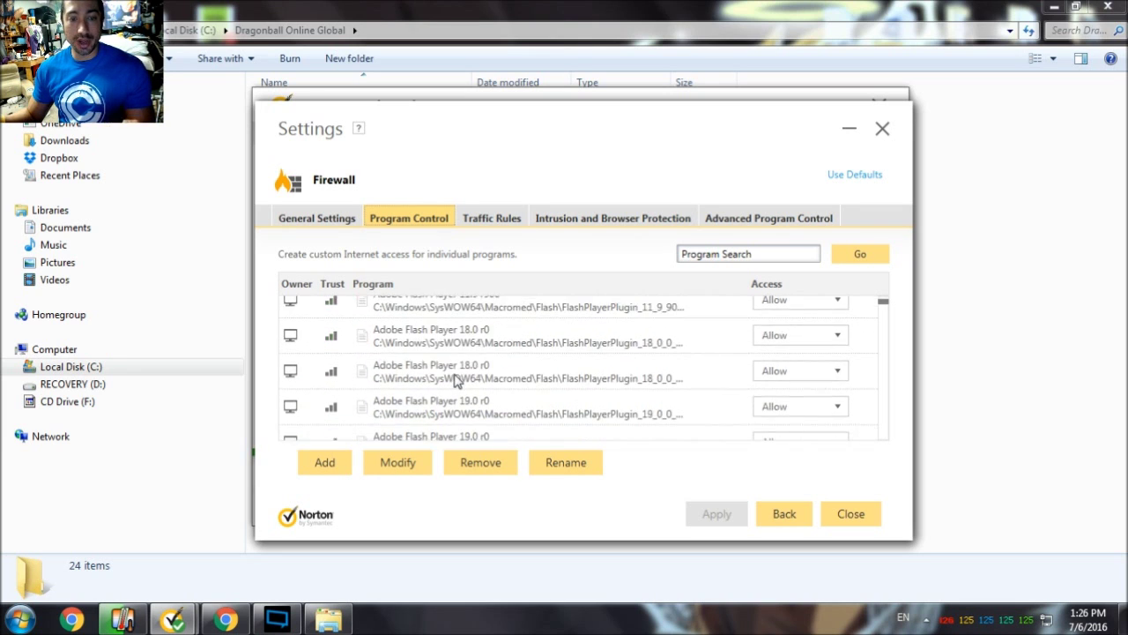
pyautogui.scroll(-10, 456, 381)
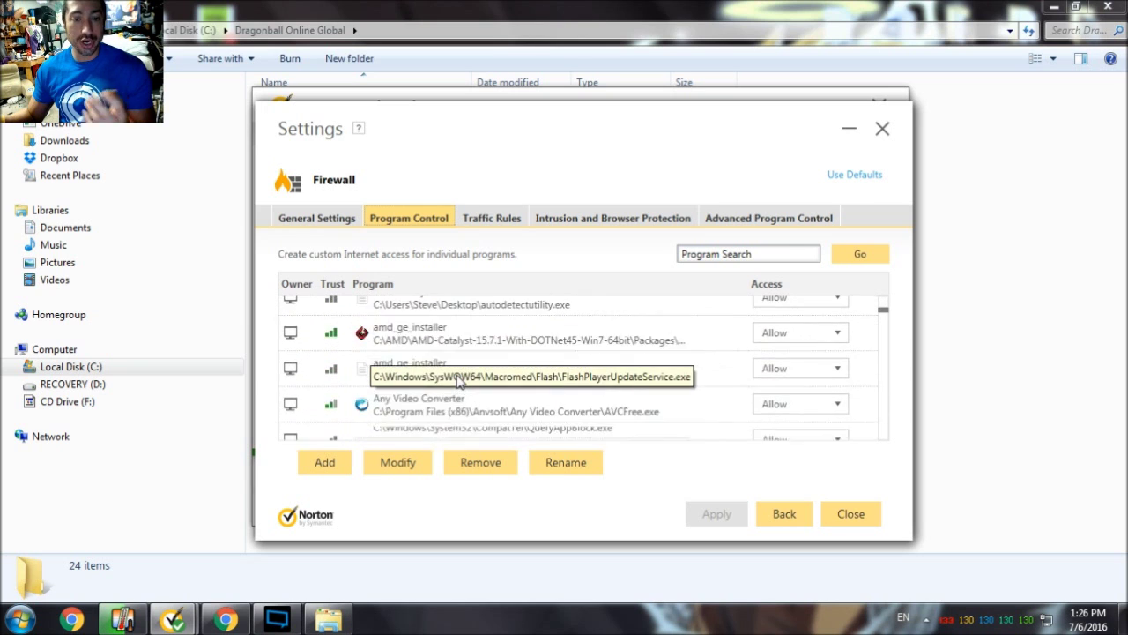
pyautogui.scroll(-10, 441, 364)
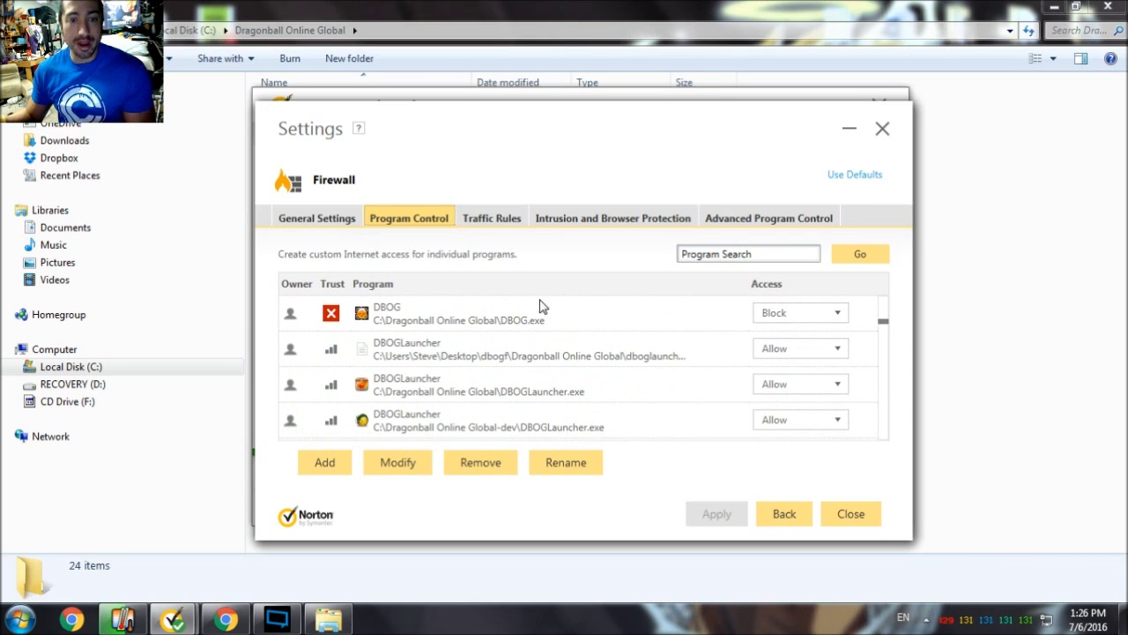
pyautogui.scroll(1, 582, 344)
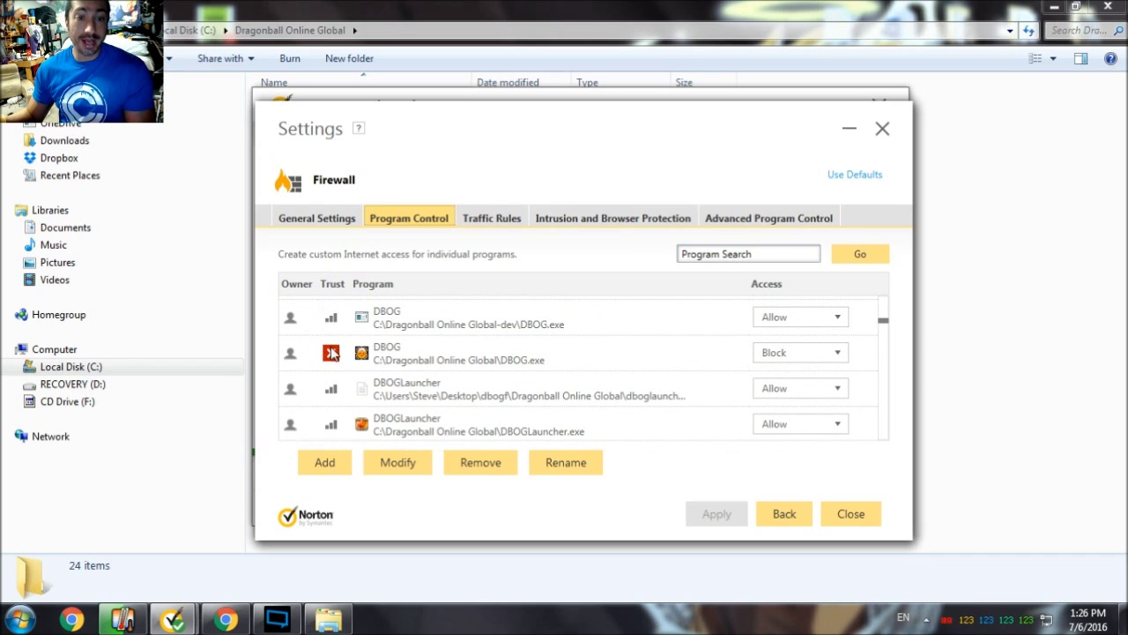
pyautogui.moveTo(332, 353)
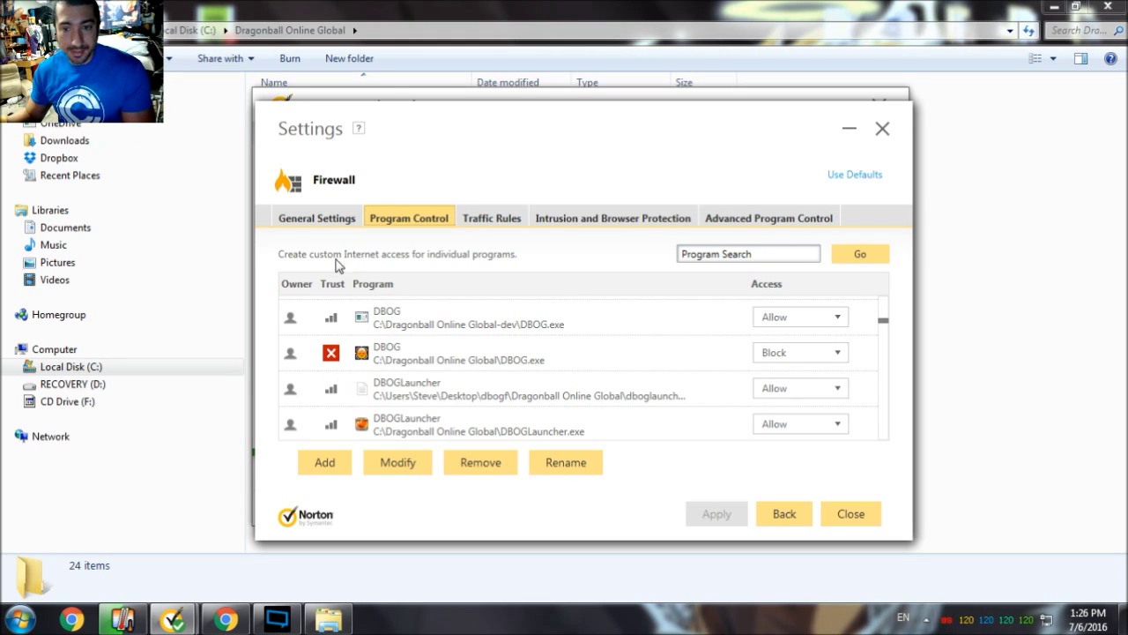
pyautogui.click(820, 353)
pyautogui.click(787, 374)
pyautogui.click(718, 515)
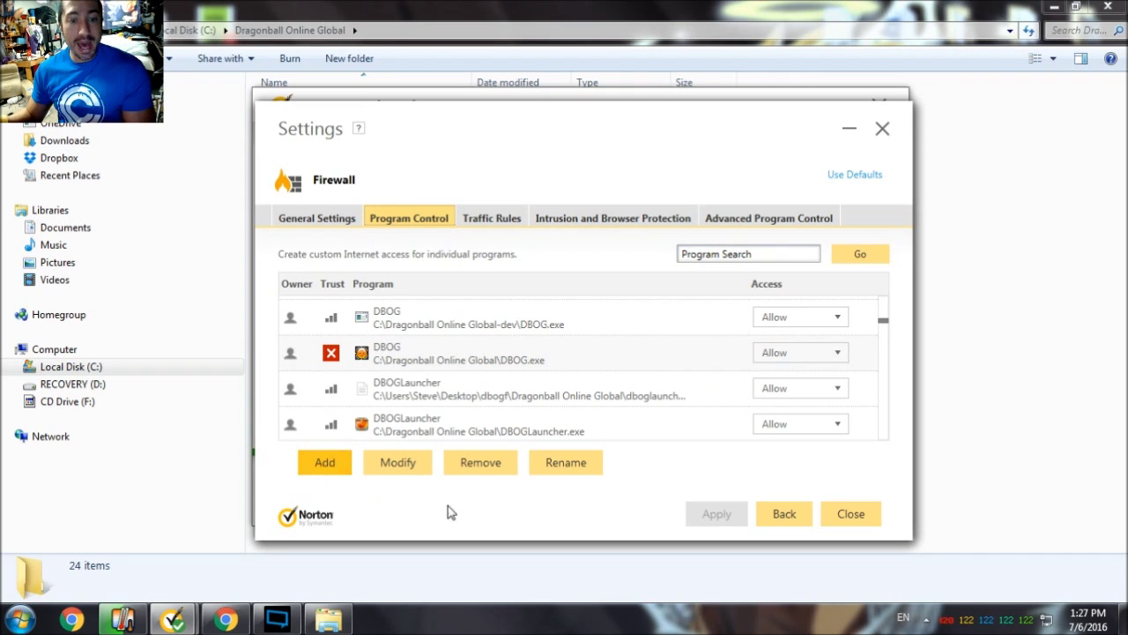
# Step: Start adding a firewall program and expand Local Disk (C:) in the file browser
pyautogui.click(323, 464)
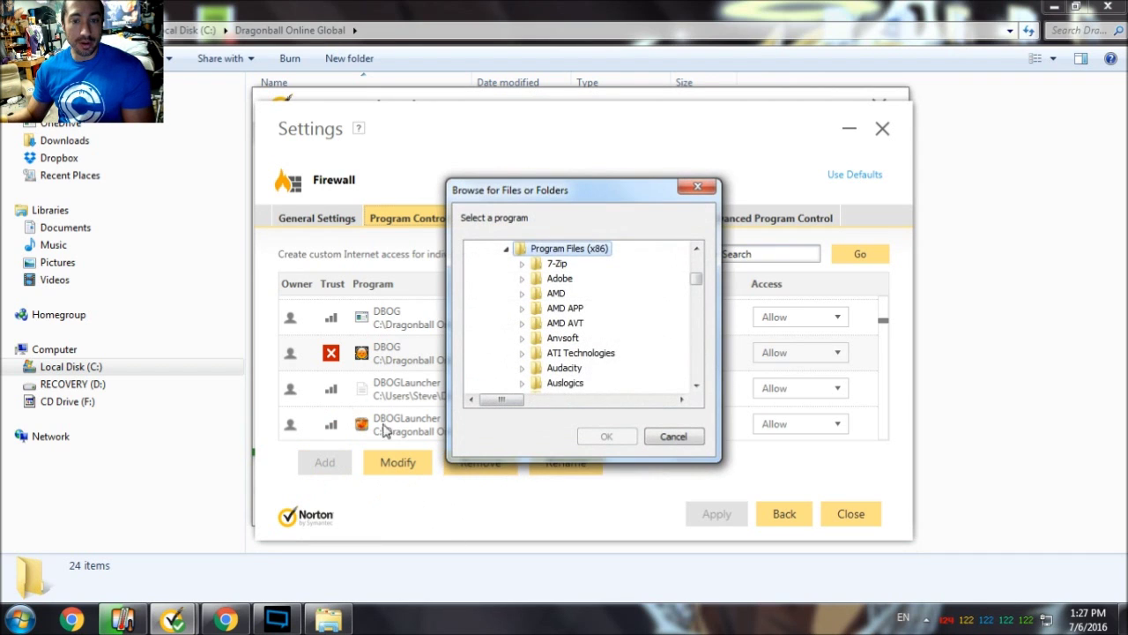
pyautogui.click(506, 248)
pyautogui.scroll(10, 564, 313)
pyautogui.scroll(-1, 571, 273)
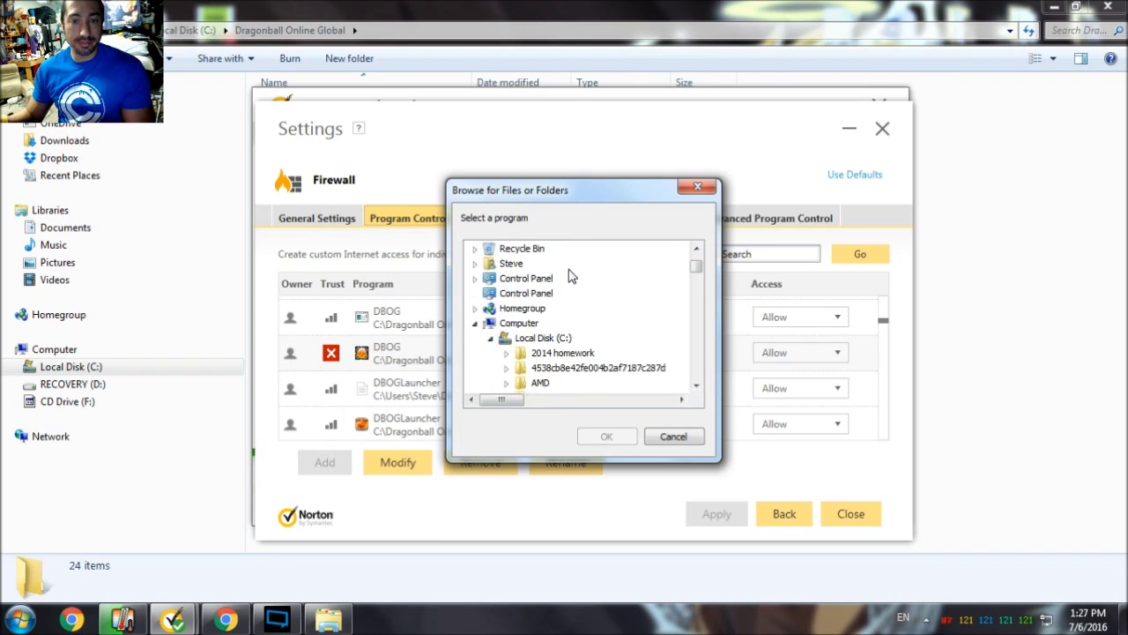
pyautogui.doubleClick(558, 340)
pyautogui.scroll(-3, 556, 344)
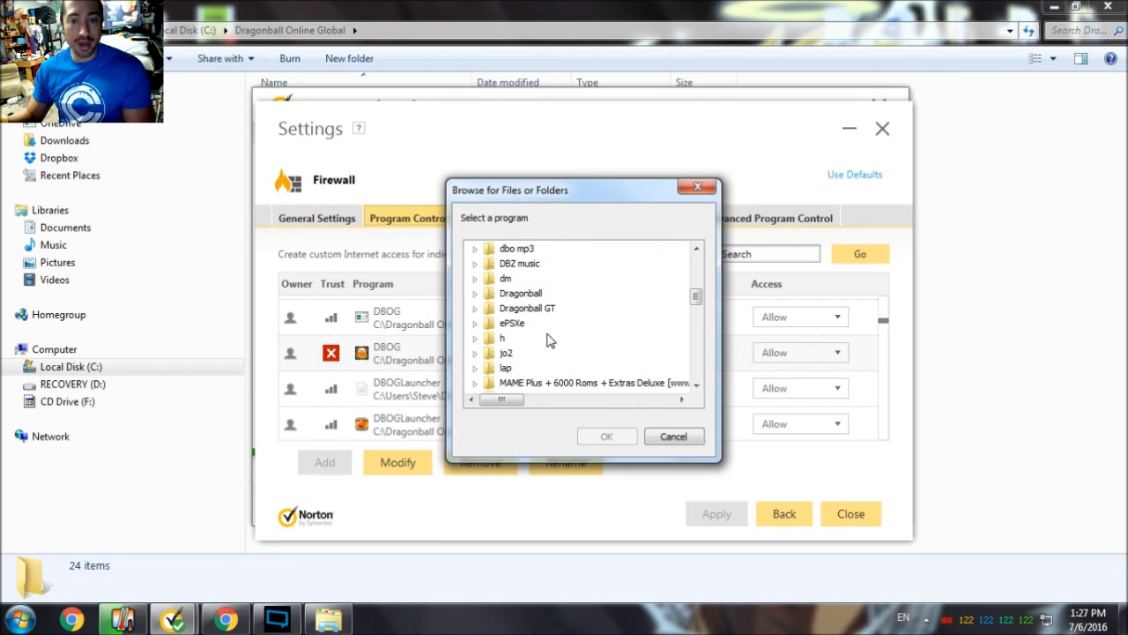
pyautogui.scroll(1, 541, 300)
pyautogui.scroll(-2, 541, 300)
pyautogui.scroll(5, 529, 300)
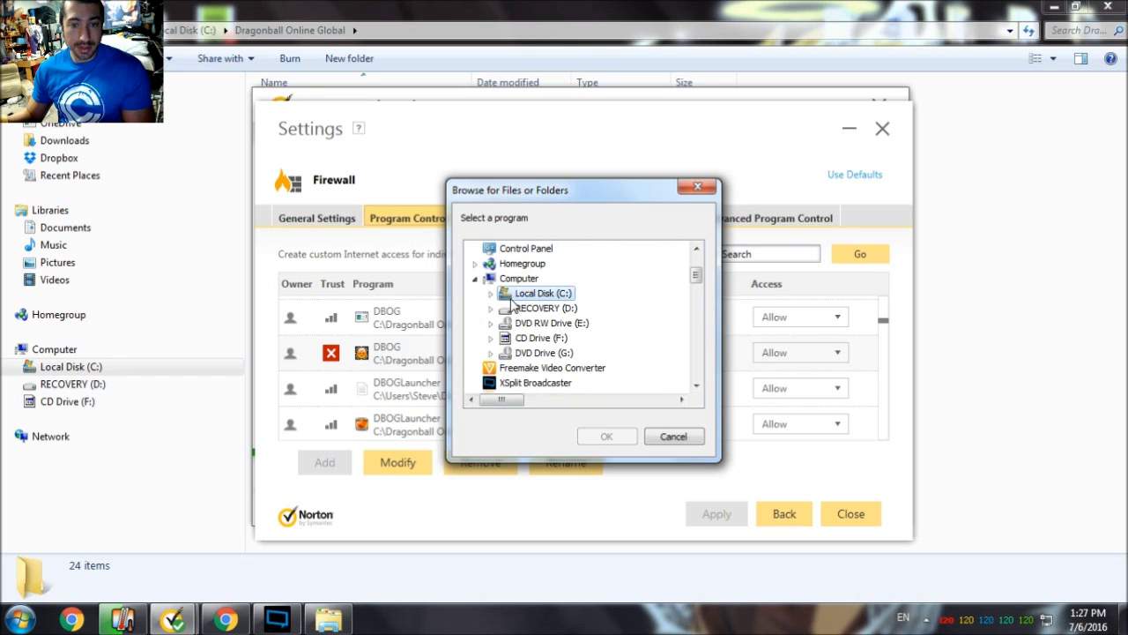
pyautogui.doubleClick(511, 298)
pyautogui.scroll(-2, 551, 297)
pyautogui.scroll(2, 551, 298)
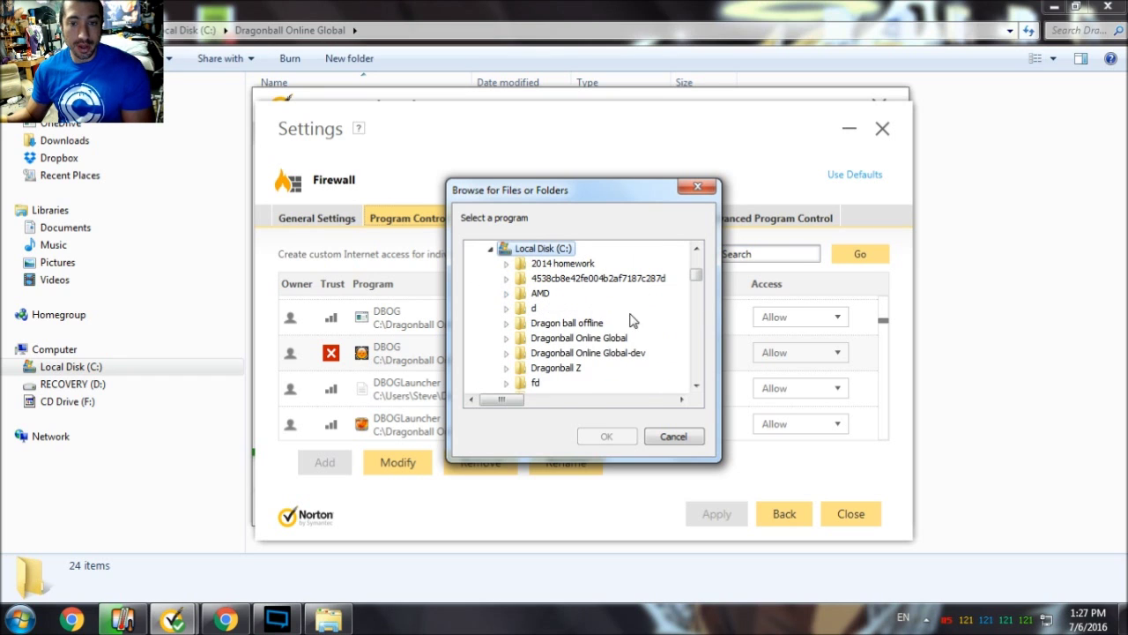
# Step: Look at DBOG and DBOGLauncher in Dragonball Online Global, then cancel without adding
pyautogui.click(565, 338)
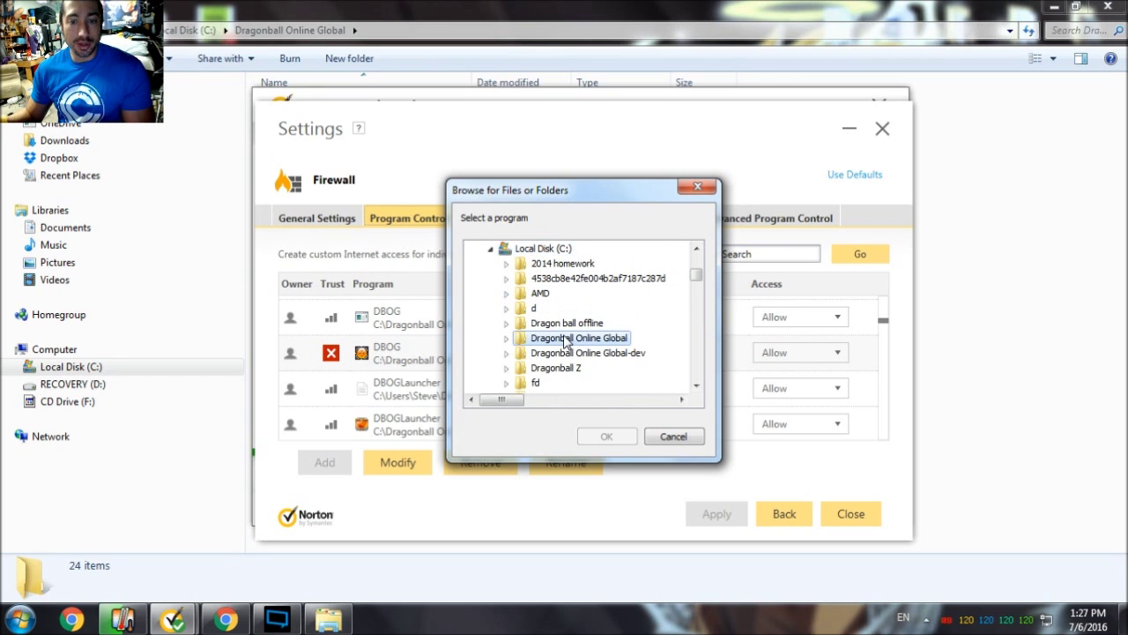
pyautogui.doubleClick(620, 340)
pyautogui.scroll(-2, 617, 321)
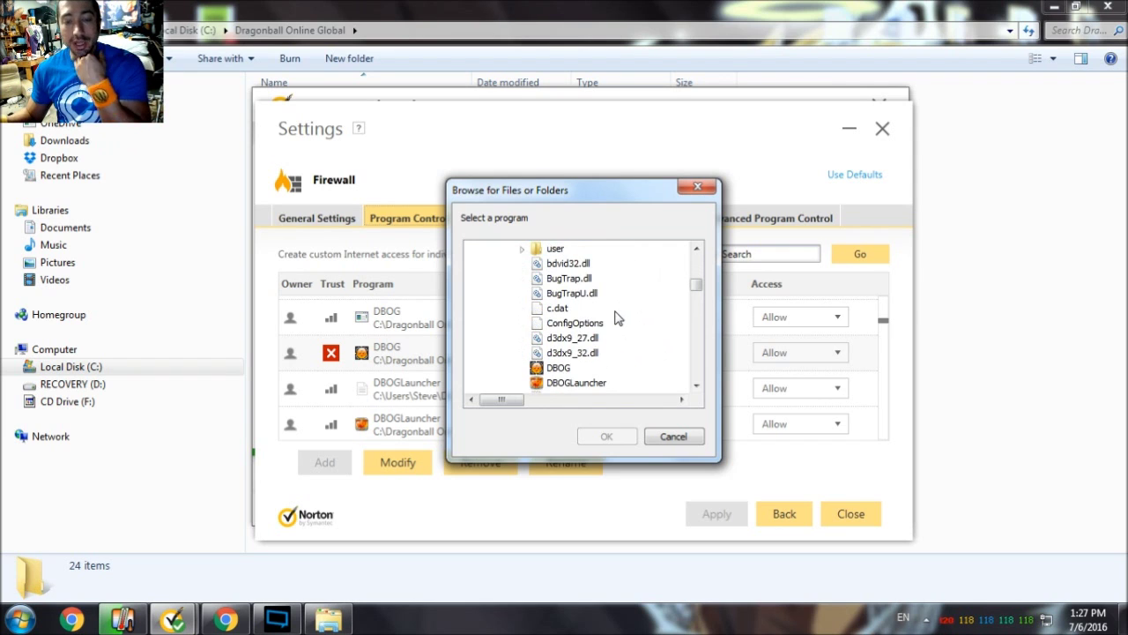
pyautogui.scroll(-2, 611, 310)
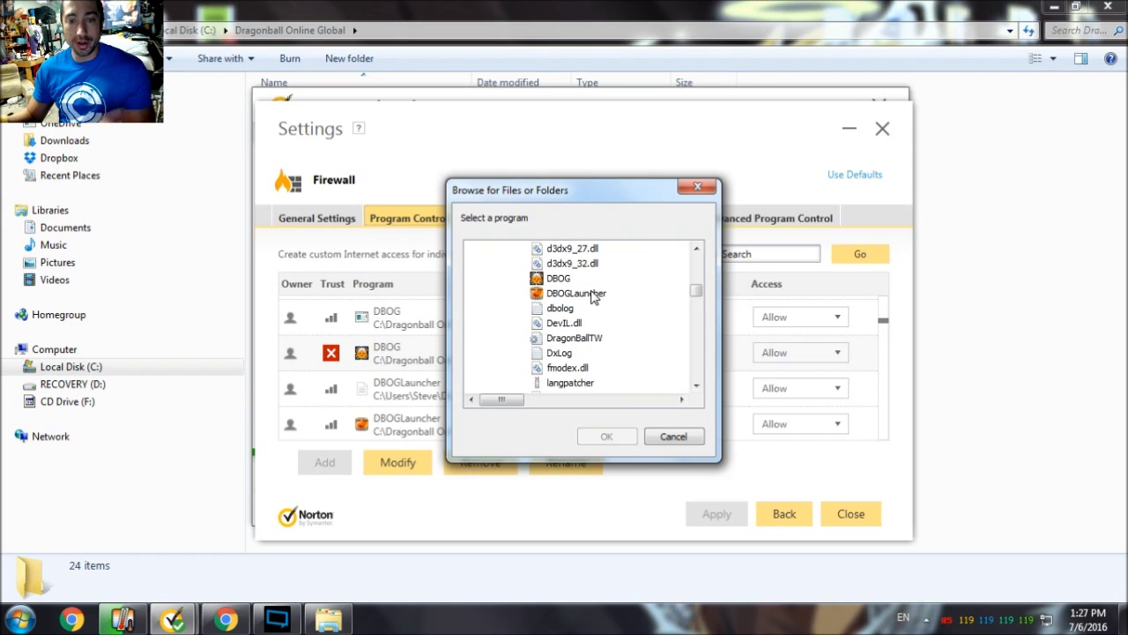
pyautogui.click(562, 280)
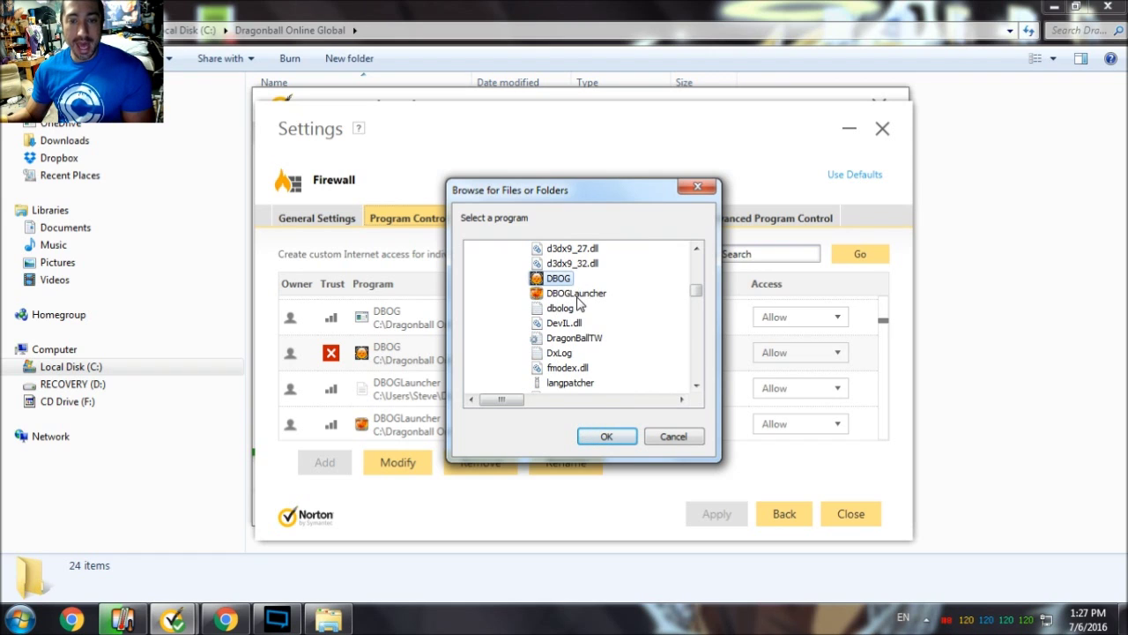
pyautogui.click(577, 295)
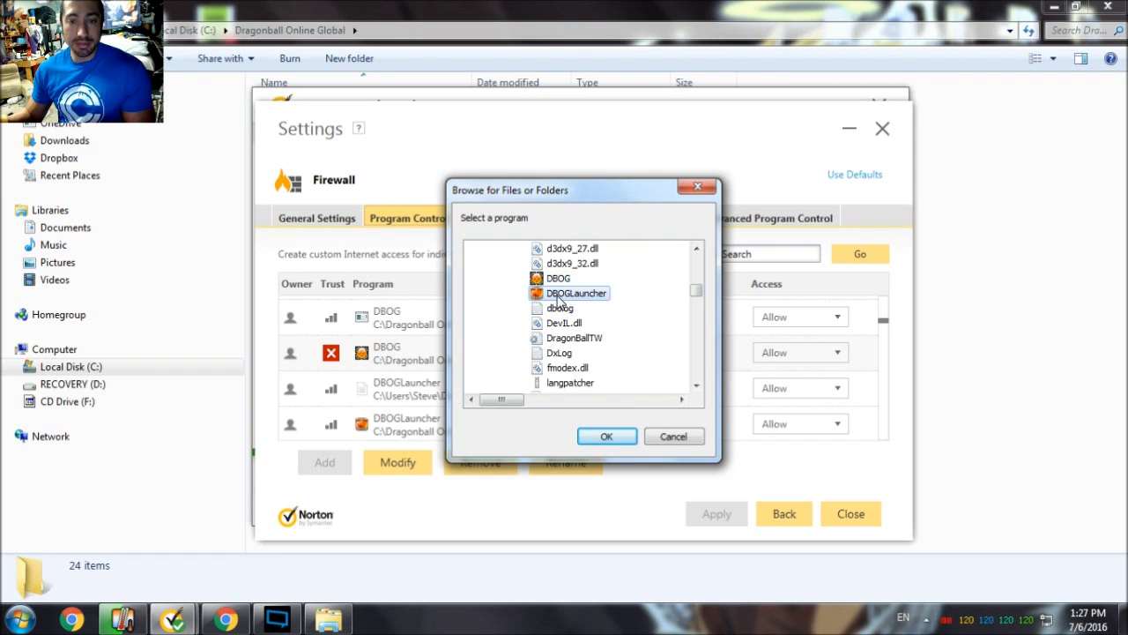
pyautogui.click(673, 438)
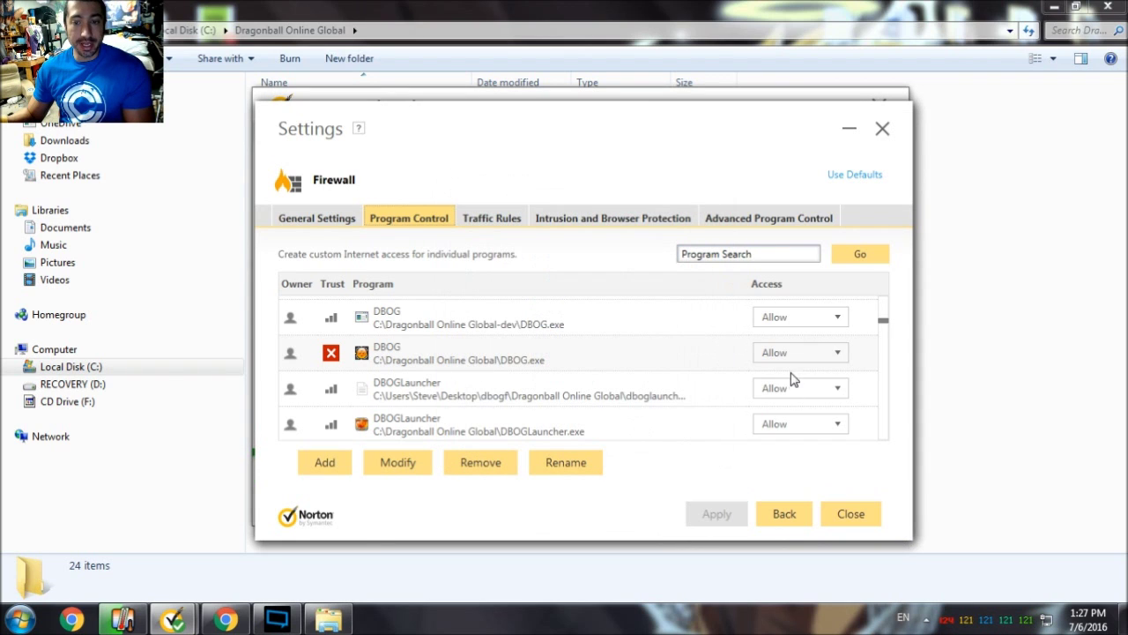
# Step: Open Custom rules for the DBOG entry and cancel without changes
pyautogui.click(815, 356)
pyautogui.click(793, 415)
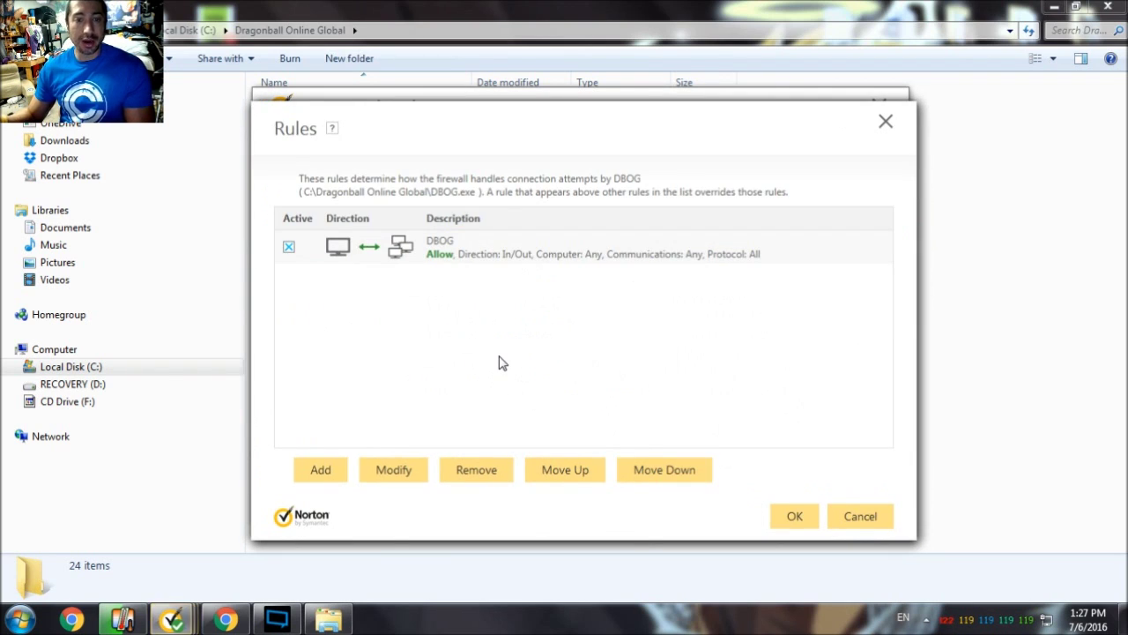
pyautogui.click(850, 520)
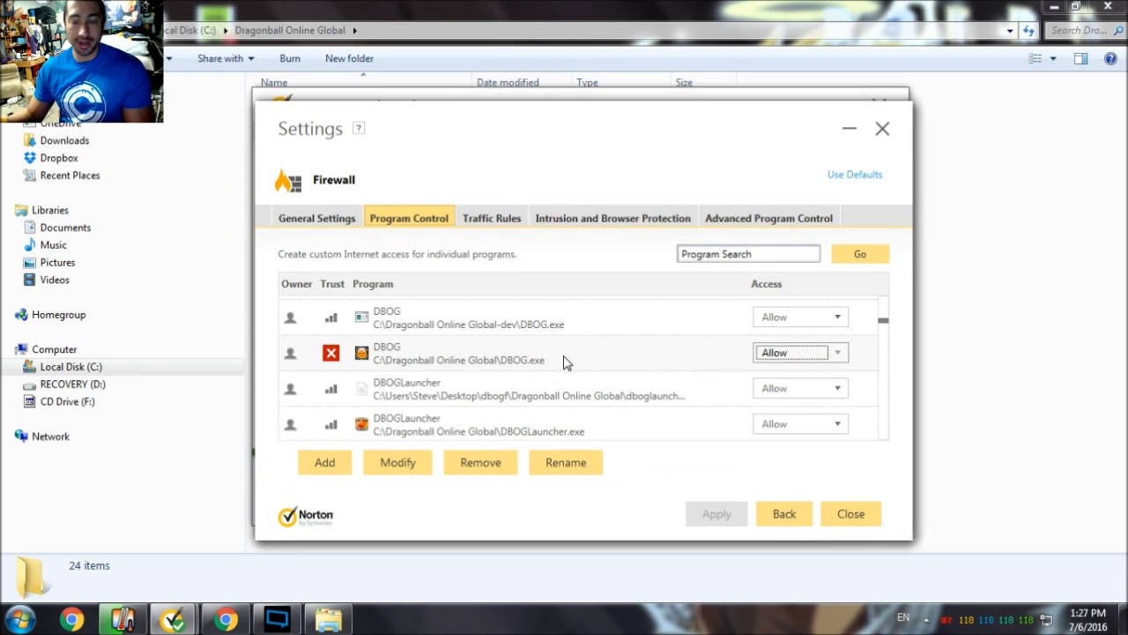
# Step: Set DBOG's access to Allow, apply it, and close the firewall settings
pyautogui.click(841, 354)
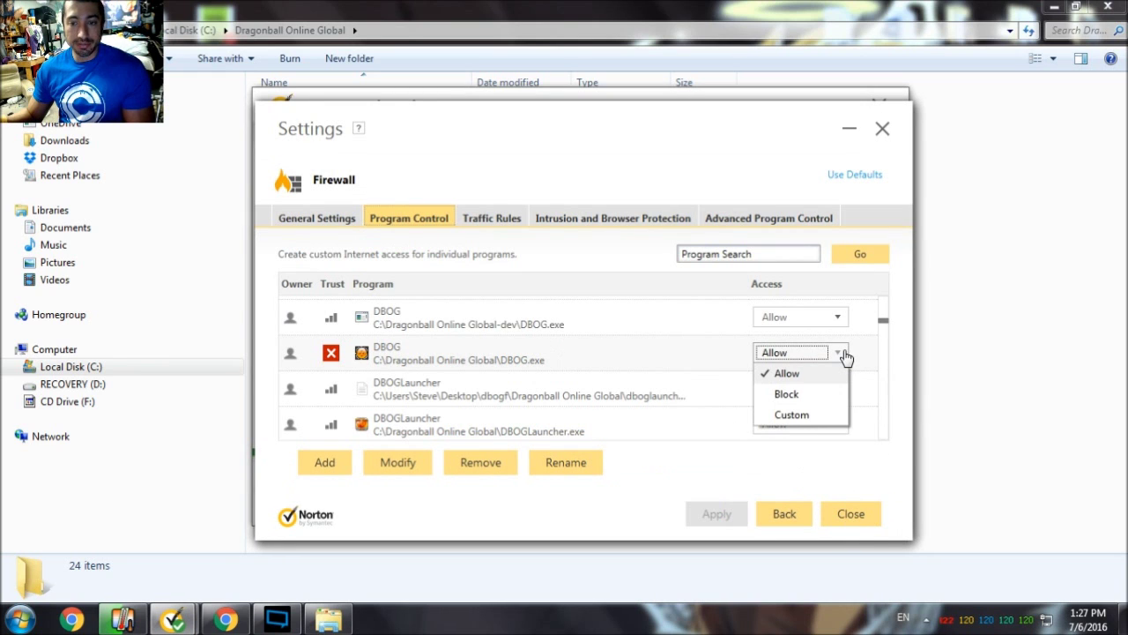
pyautogui.click(788, 374)
pyautogui.click(728, 513)
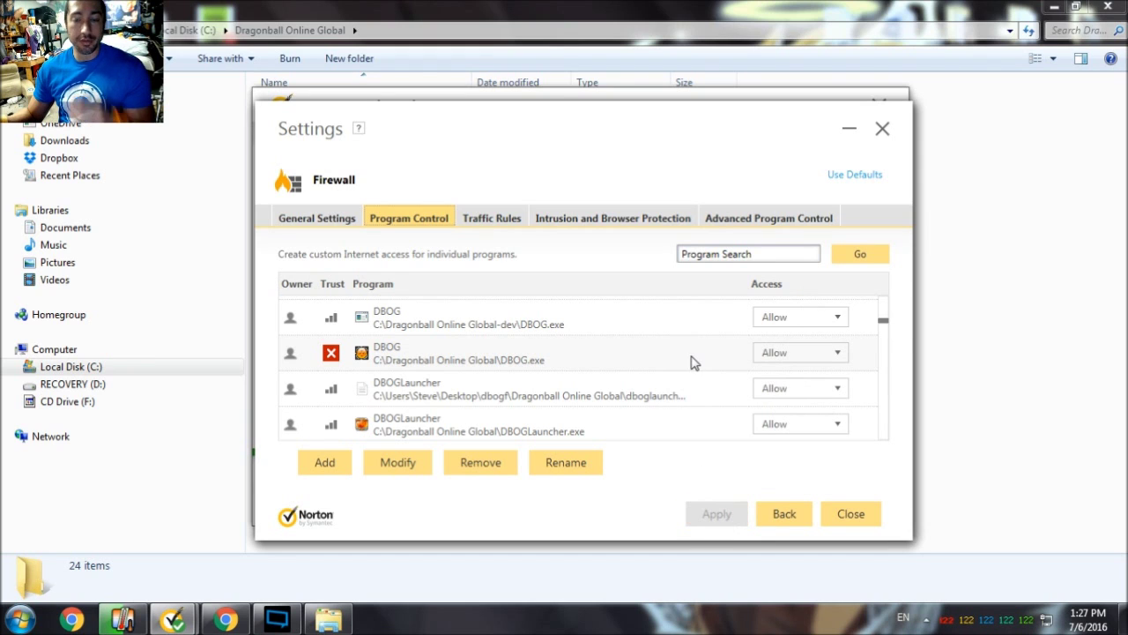
pyautogui.scroll(1, 771, 368)
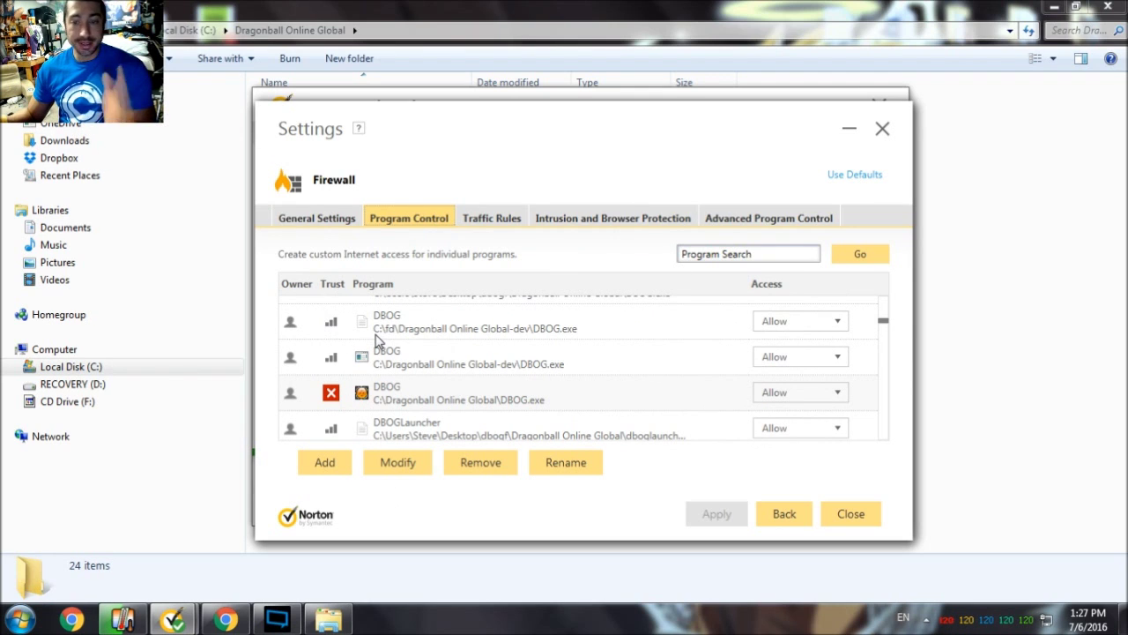
pyautogui.click(848, 515)
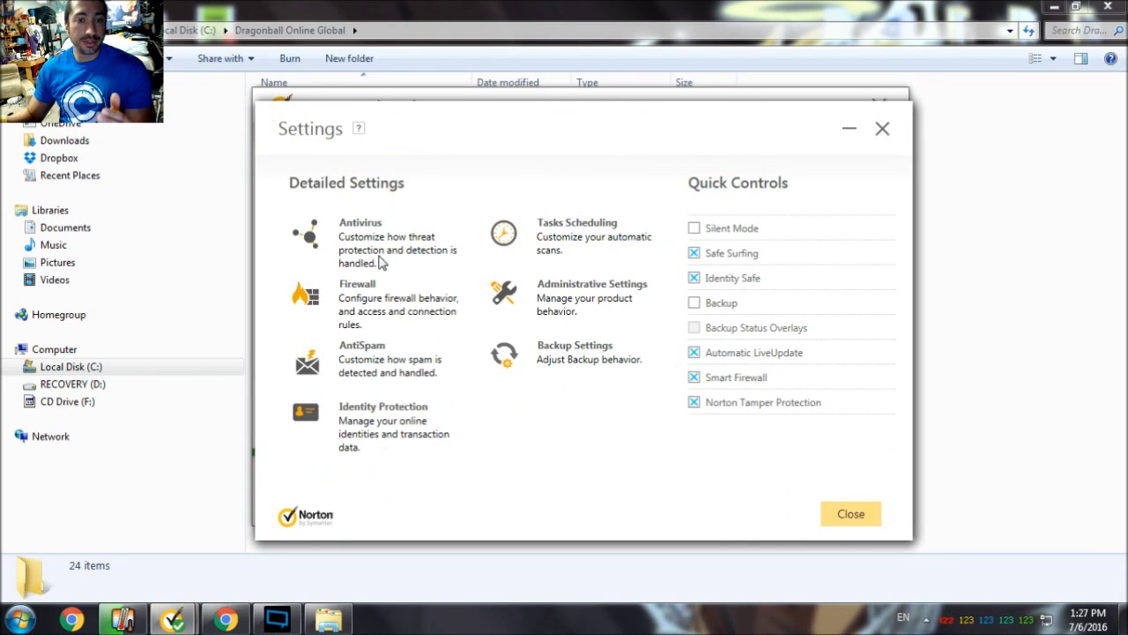
# Step: Open the Items to Exclude from Scans list under Antivirus > Scans and Risks
pyautogui.click(363, 224)
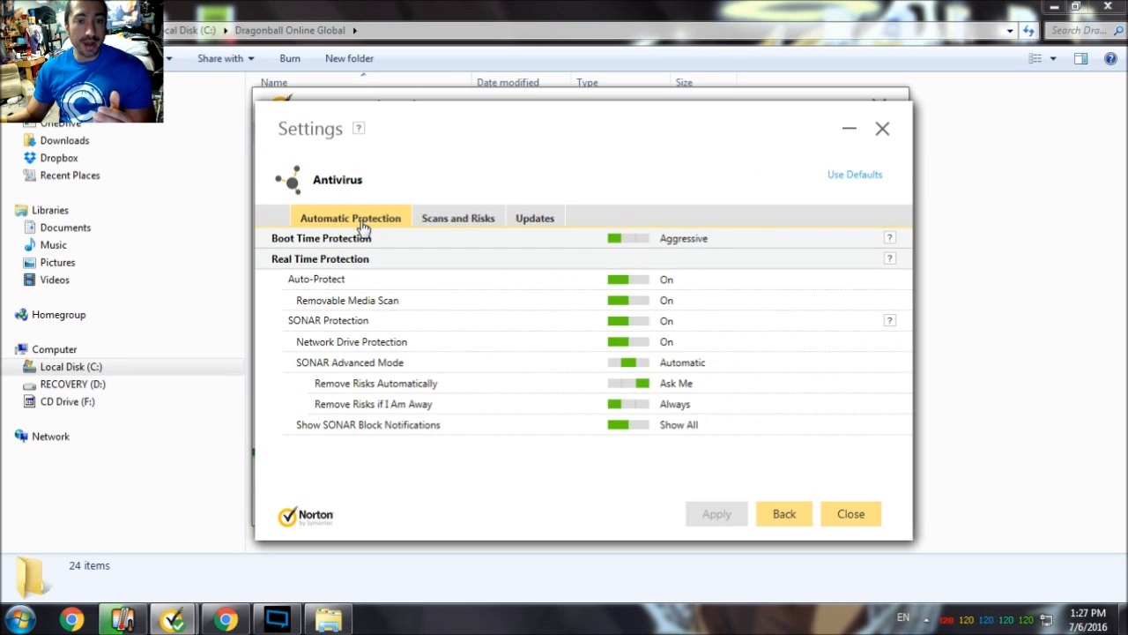
pyautogui.click(462, 222)
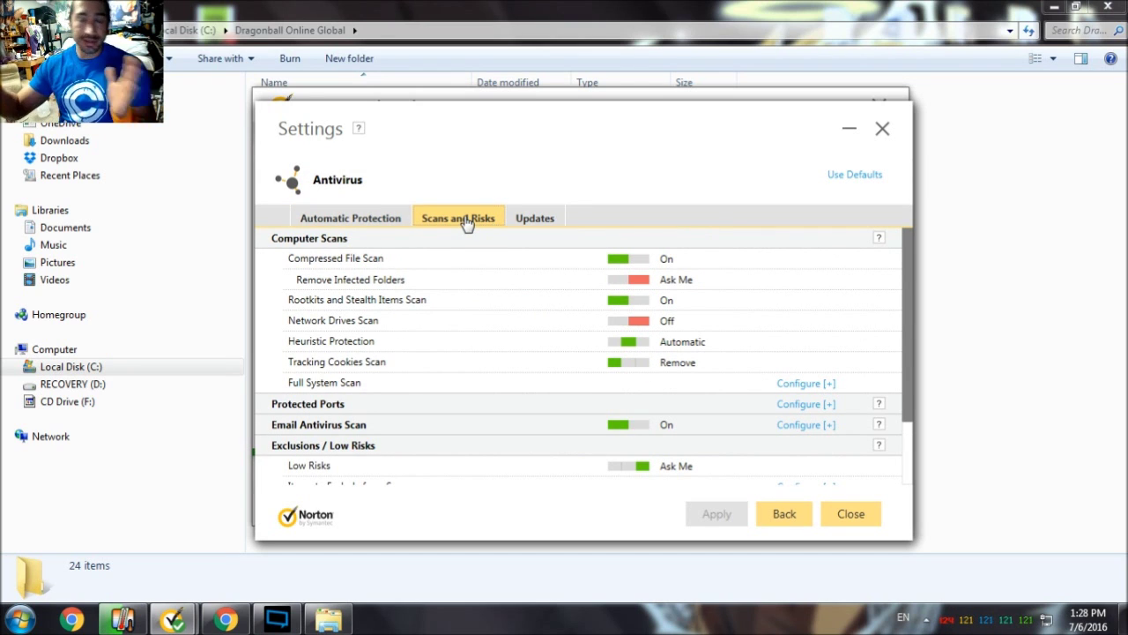
pyautogui.scroll(-3, 478, 327)
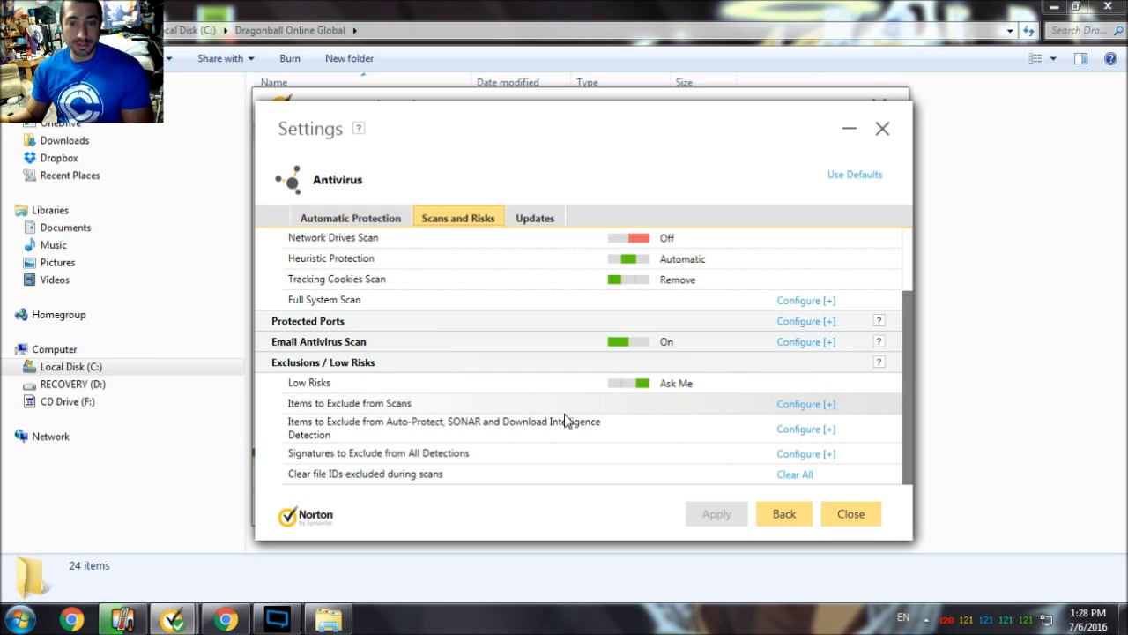
pyautogui.click(798, 407)
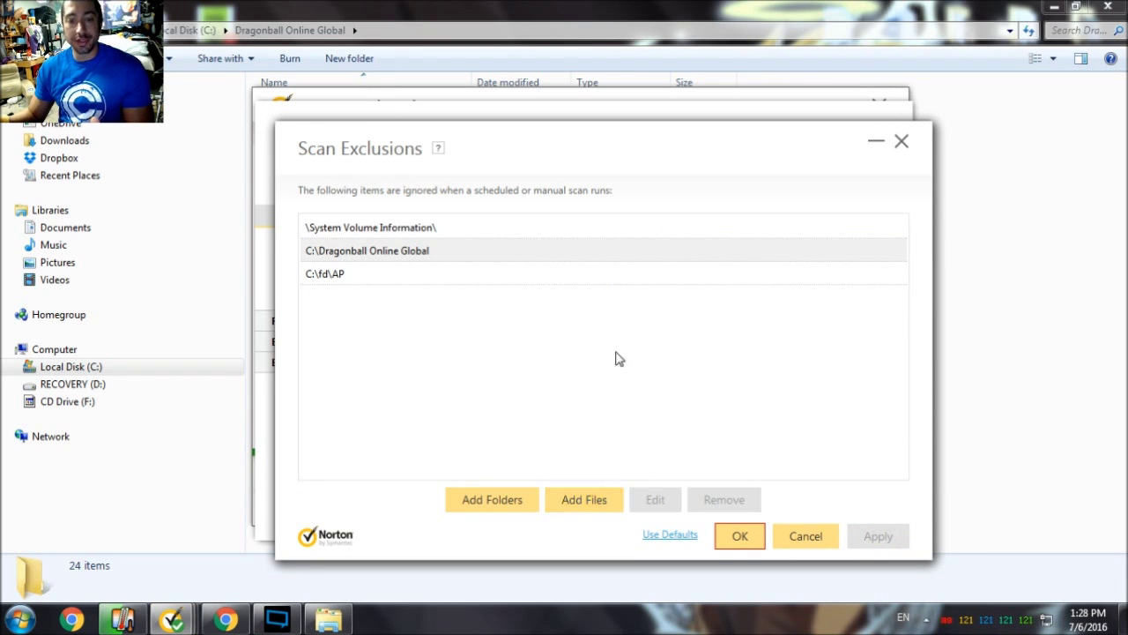
# Step: Browse to C:\Dragonball Online Global as an exclusion, then cancel the add-item box
pyautogui.click(501, 499)
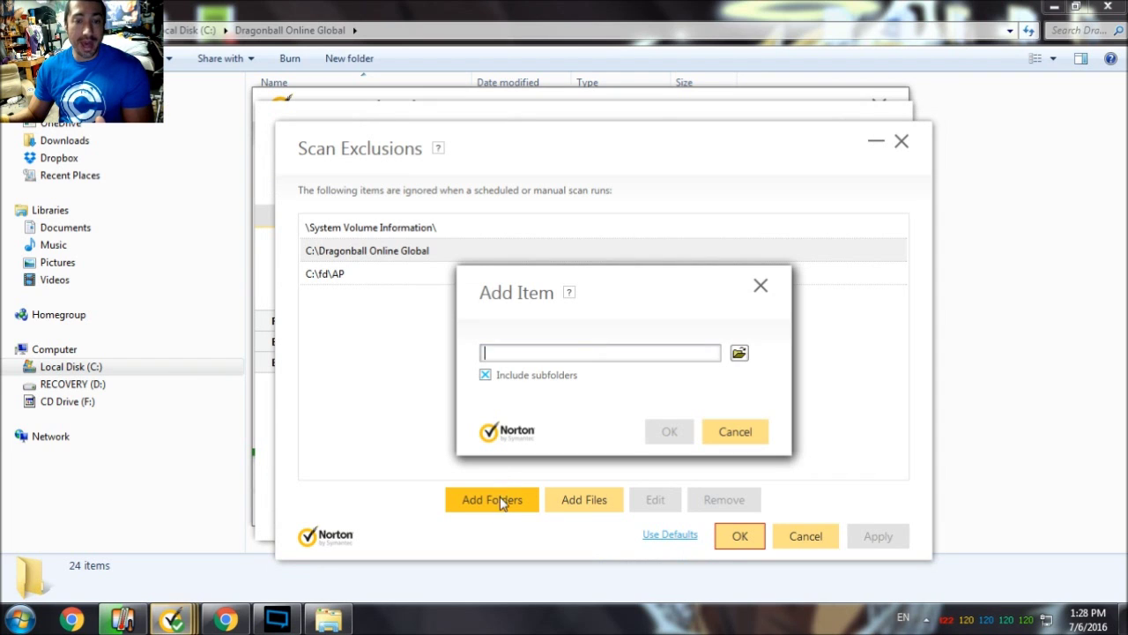
pyautogui.click(739, 354)
pyautogui.doubleClick(582, 368)
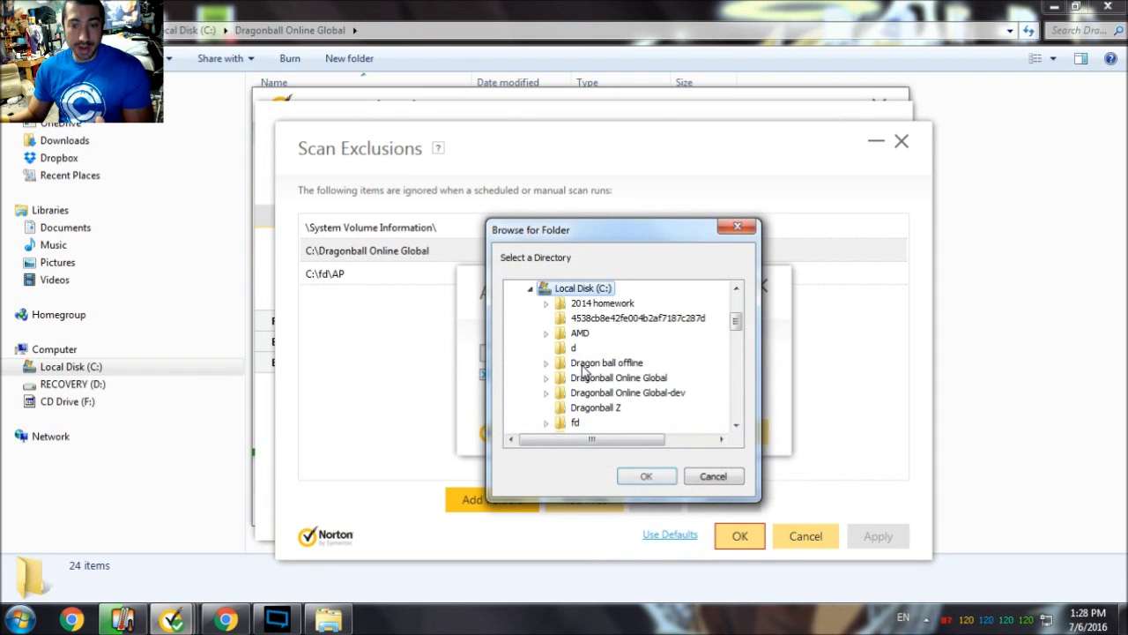
pyautogui.click(650, 379)
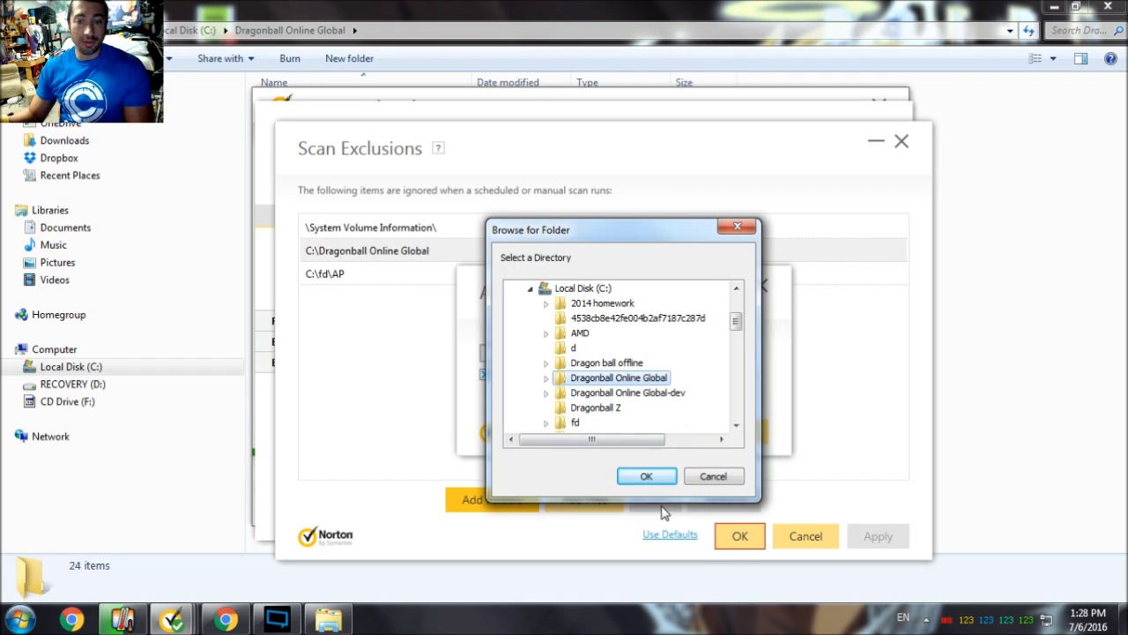
pyautogui.click(646, 481)
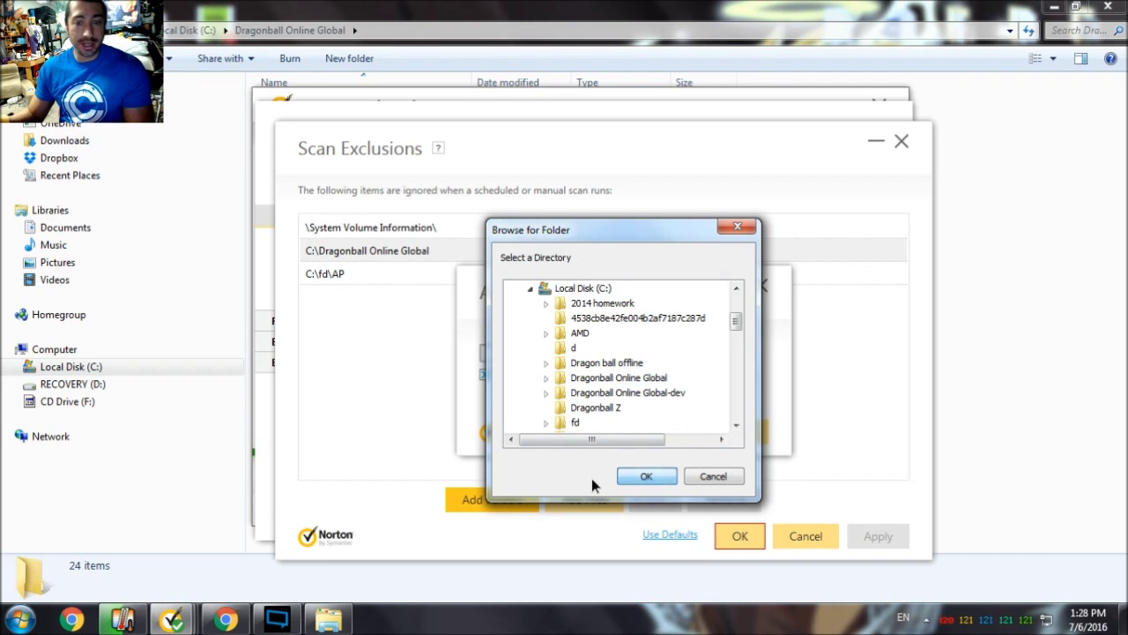
pyautogui.click(713, 476)
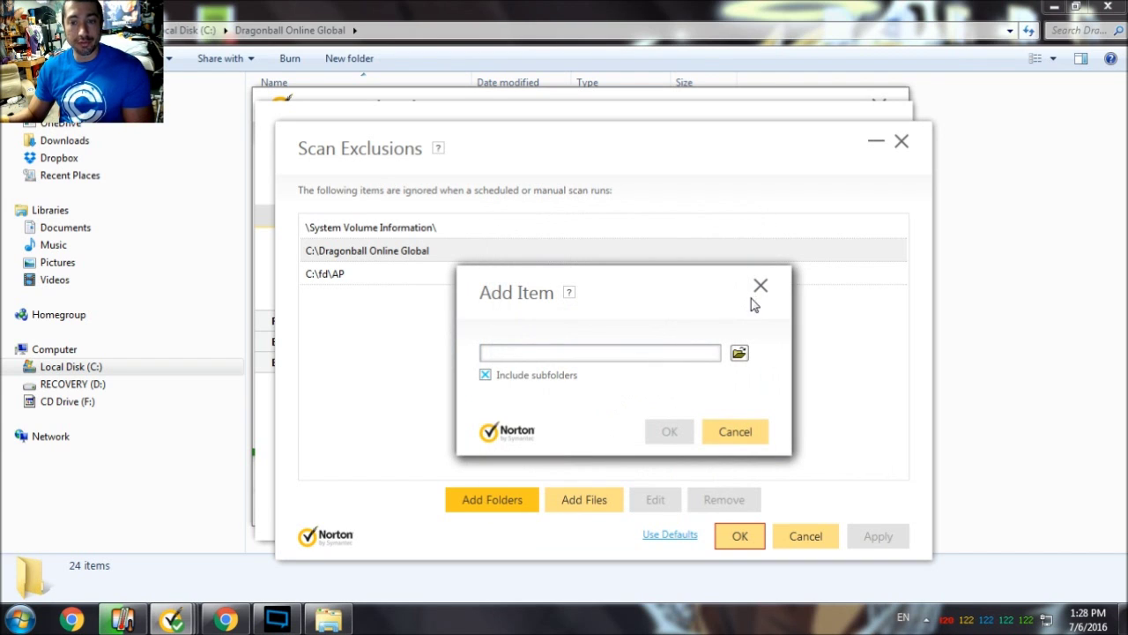
pyautogui.click(759, 286)
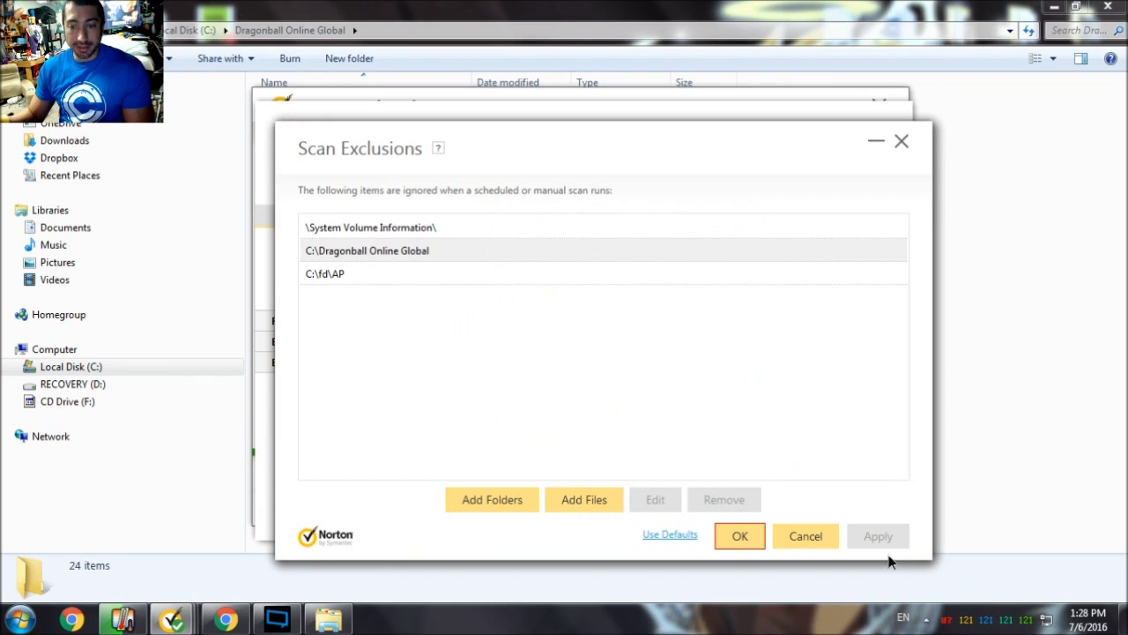
# Step: Close the scan exclusions, the Norton settings, and the main Norton window
pyautogui.click(741, 536)
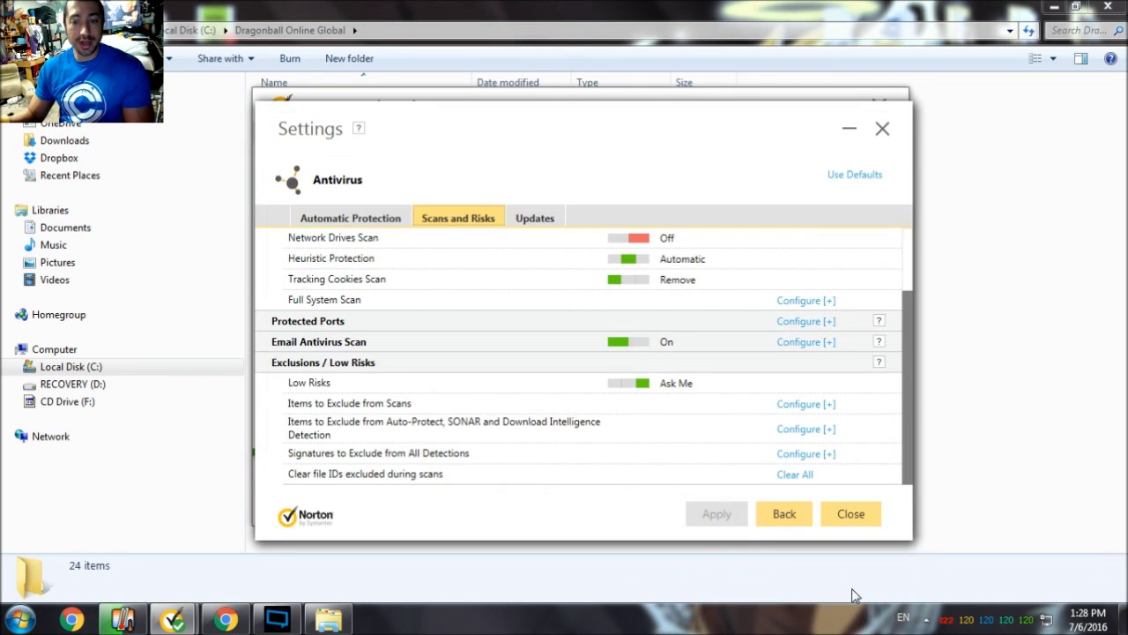
pyautogui.click(862, 522)
pyautogui.click(880, 110)
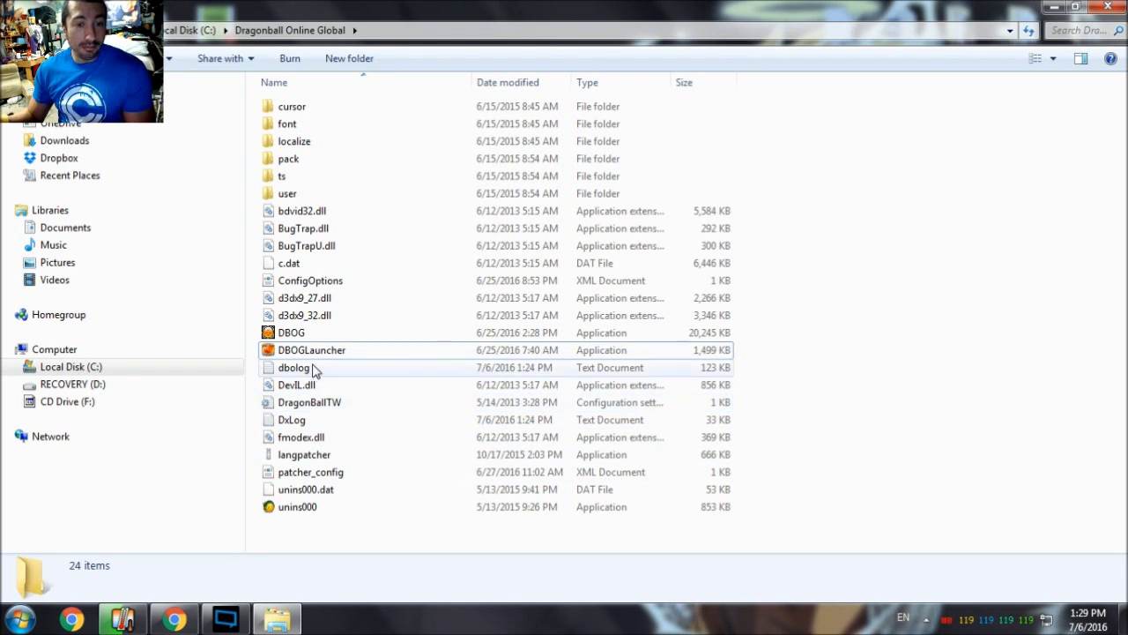
pyautogui.click(320, 355)
# Step: Run DBOG Launcher, check its language settings, and close it once patching reaches 100%
pyautogui.doubleClick(322, 355)
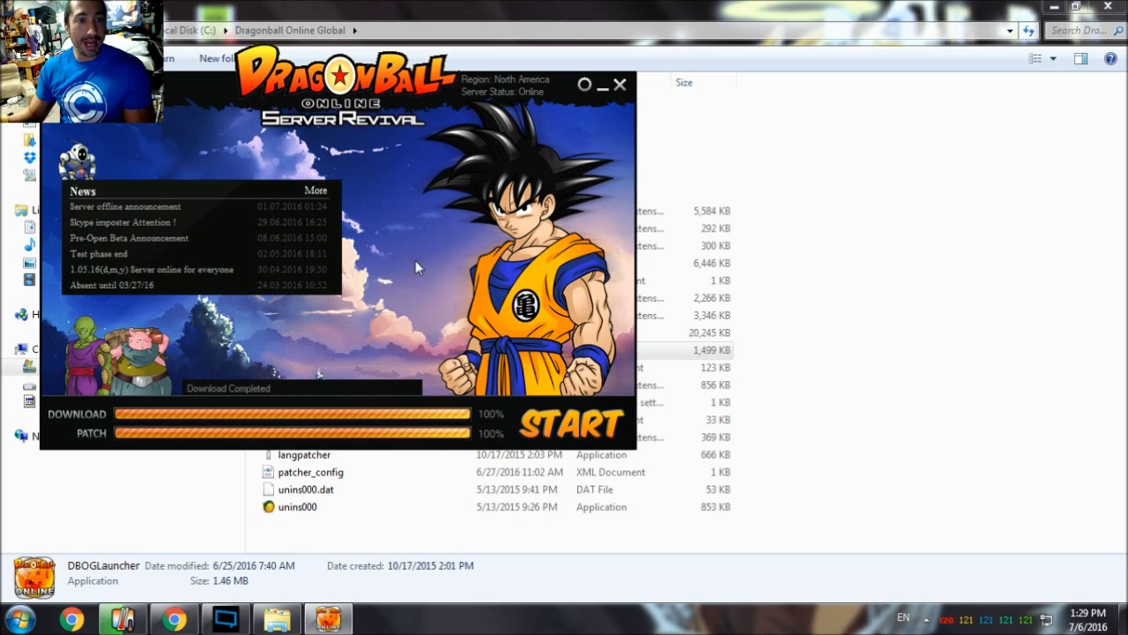
pyautogui.click(584, 85)
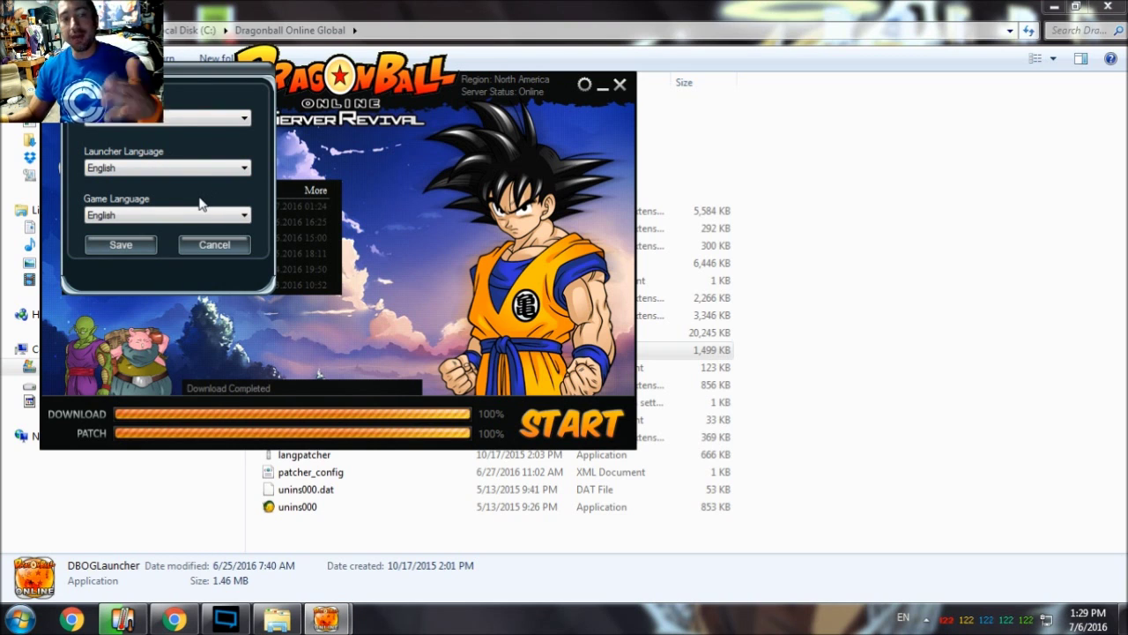
pyautogui.click(190, 247)
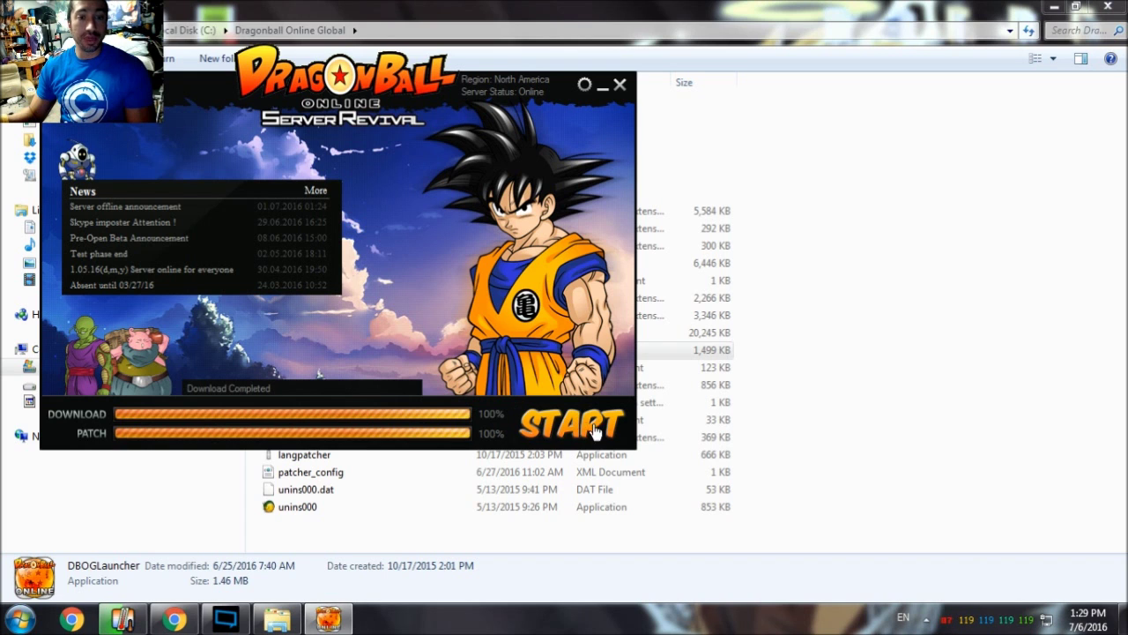
pyautogui.click(621, 85)
# Step: Launch DBOG, try a test ID and password, dismiss the 'account does not exist' error, and quit
pyautogui.doubleClick(296, 335)
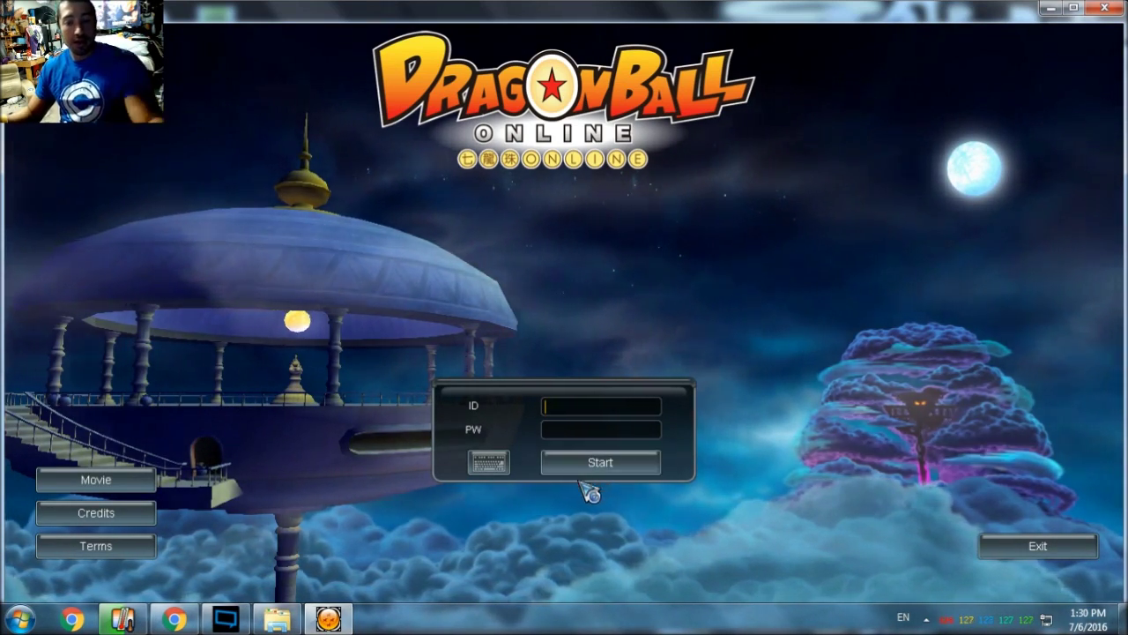
pyautogui.write('htht')
pyautogui.click(589, 431)
pyautogui.write('******')
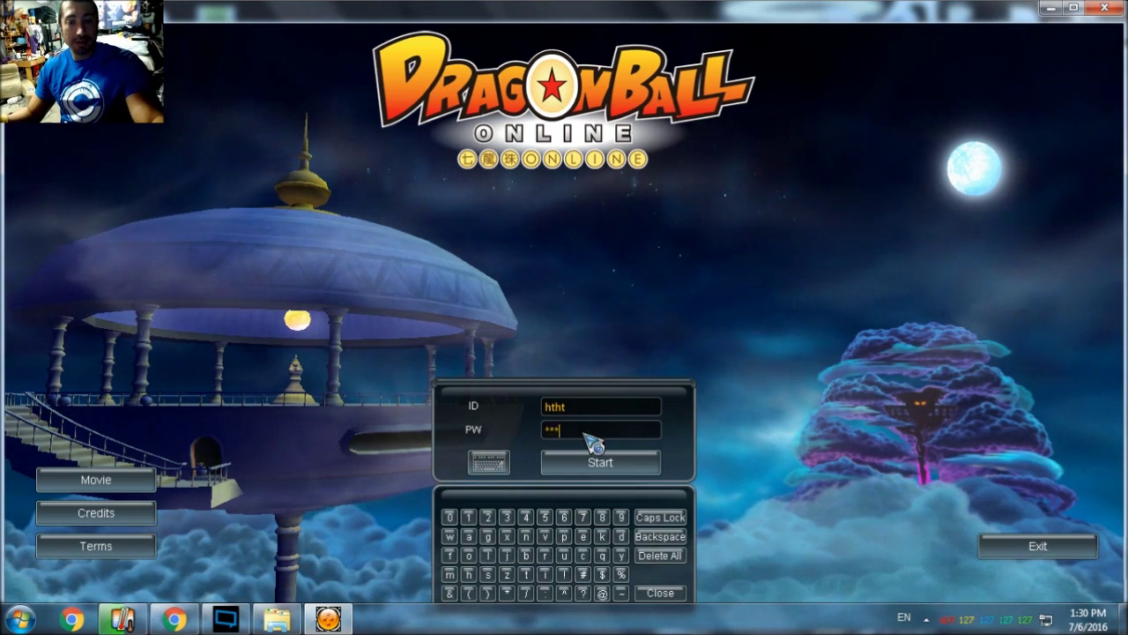
pyautogui.click(610, 466)
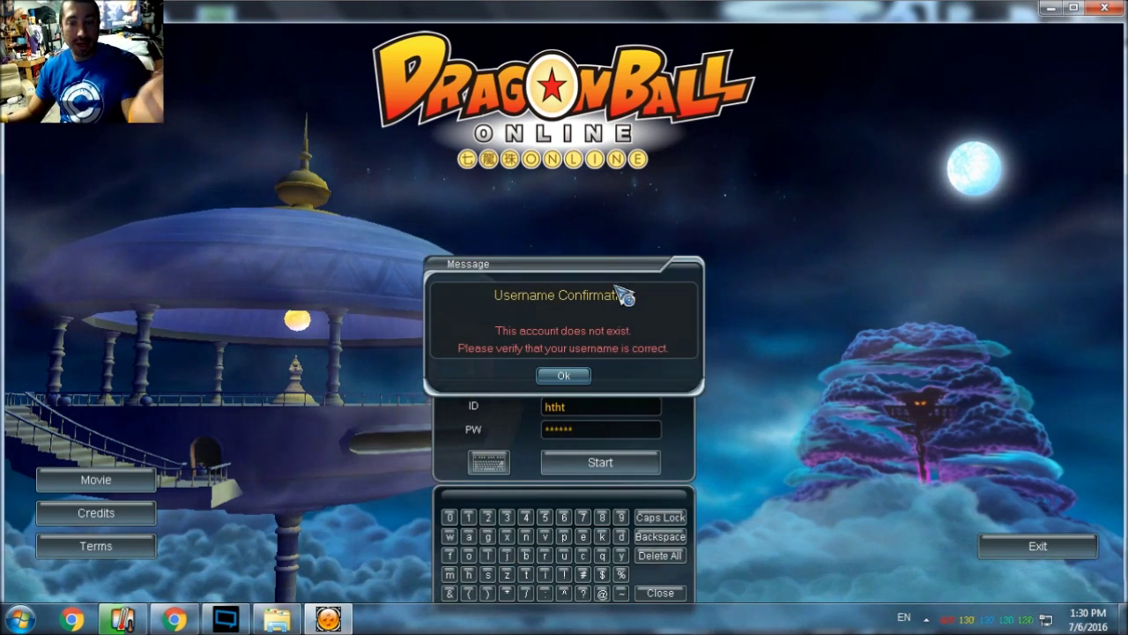
pyautogui.click(582, 378)
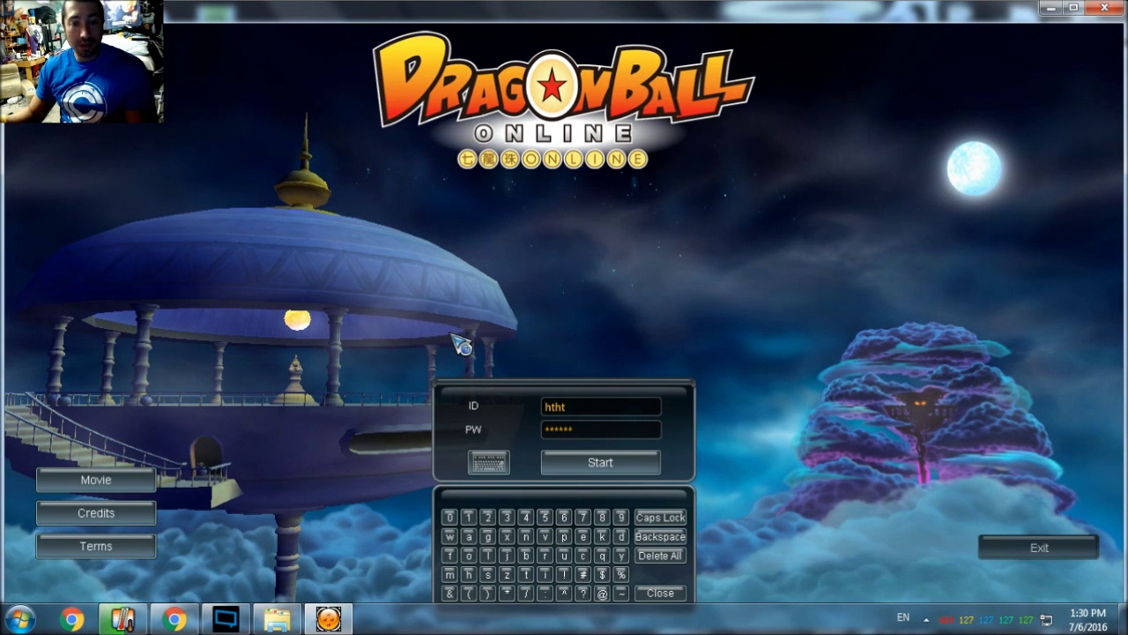
pyautogui.hotkey('alt', 'F4')
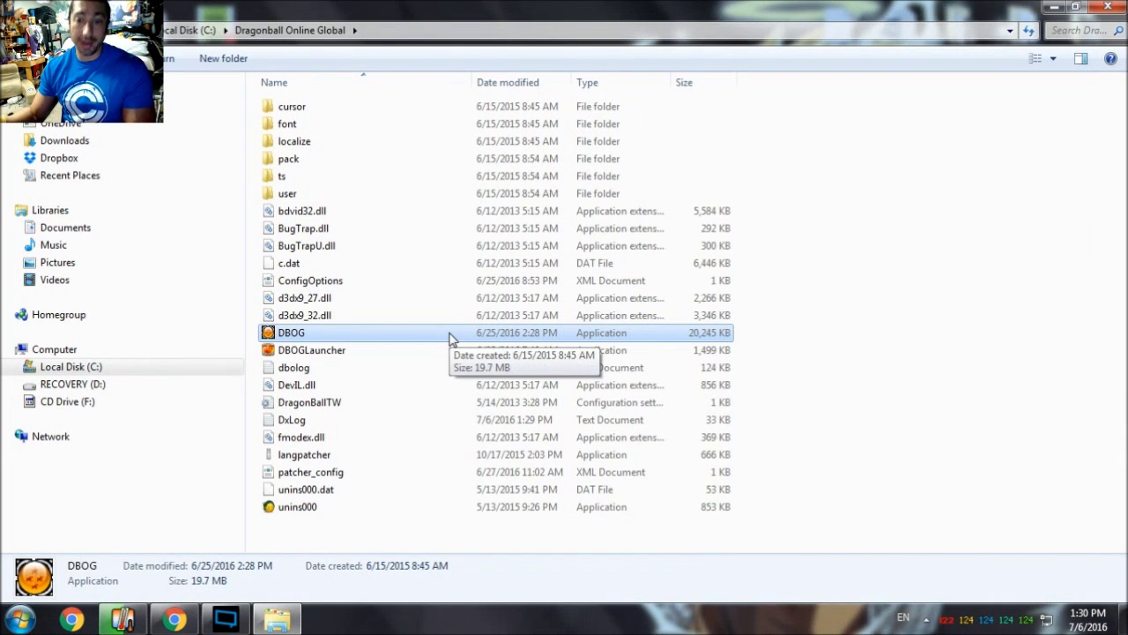
pyautogui.click(963, 305)
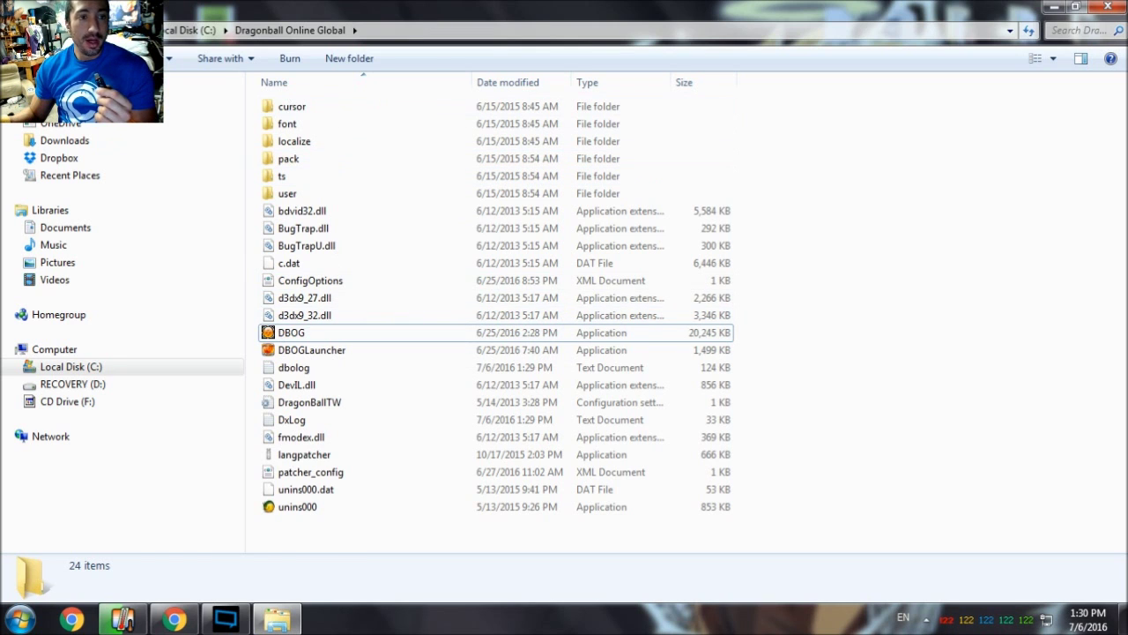
pyautogui.press('BackSpace')
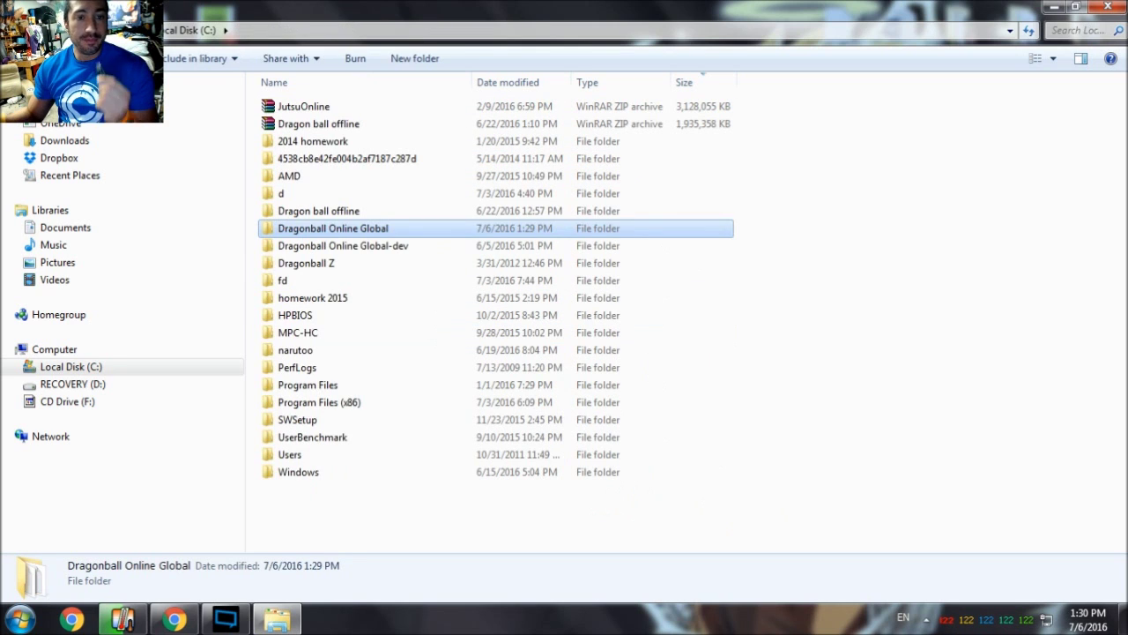
pyautogui.rightClick(404, 233)
pyautogui.click(458, 590)
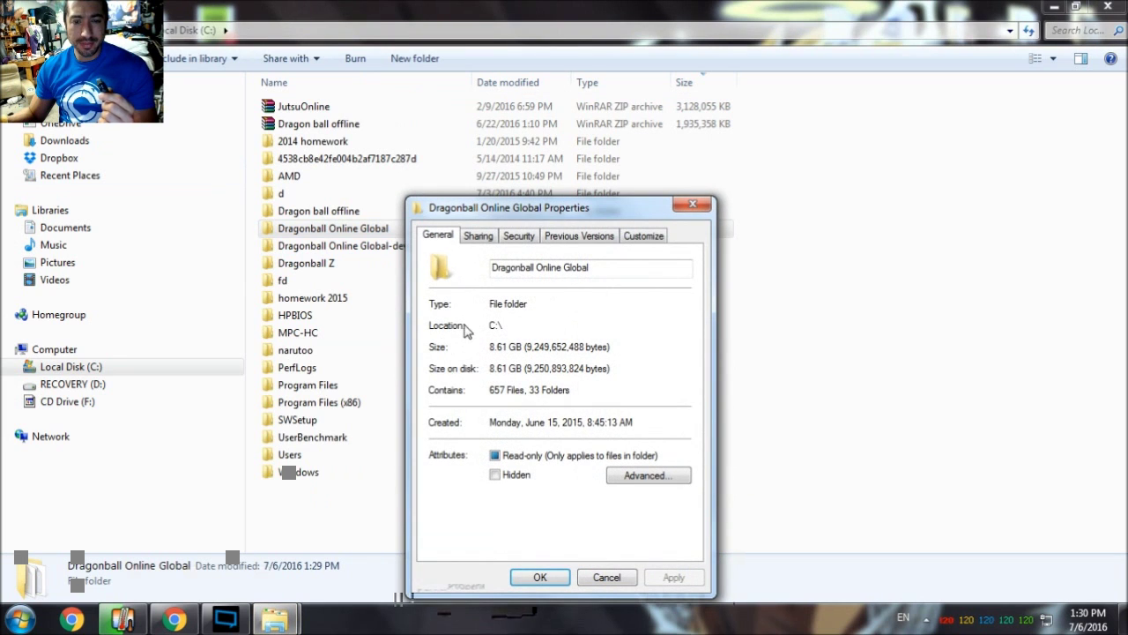
pyautogui.click(693, 205)
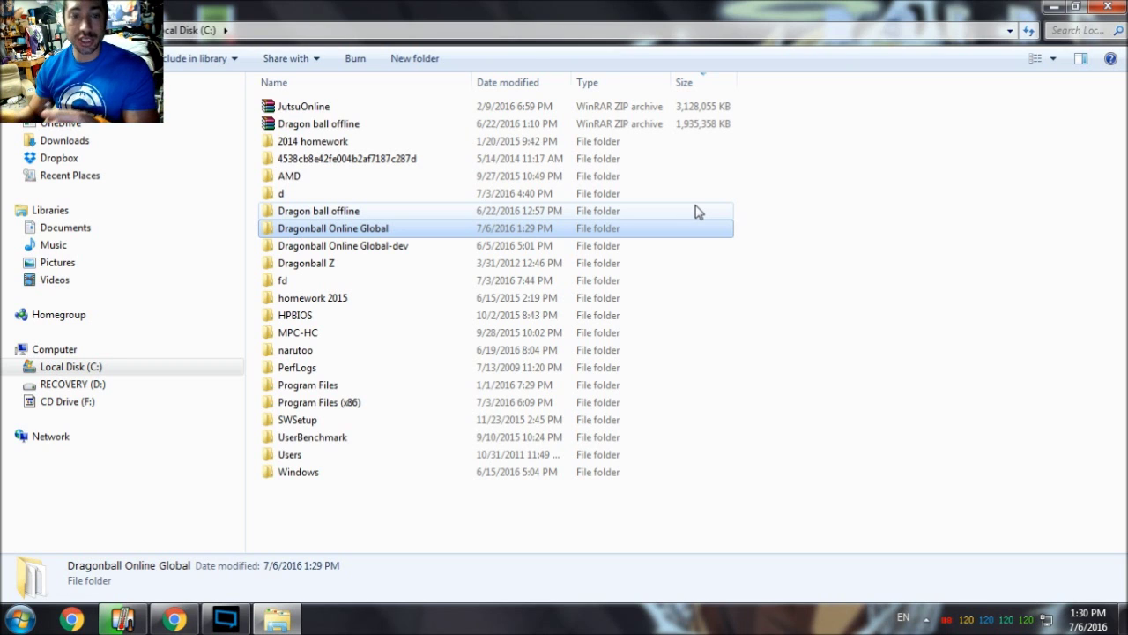
pyautogui.doubleClick(385, 233)
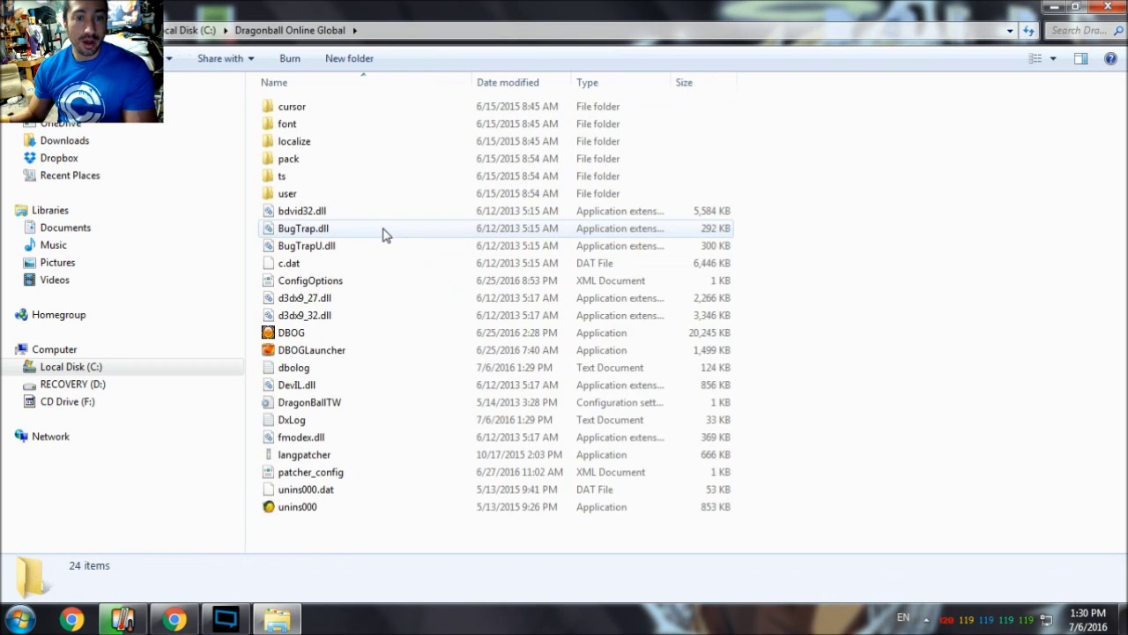
pyautogui.moveTo(777, 341); pyautogui.dragTo(304, 352)
pyautogui.click(914, 395)
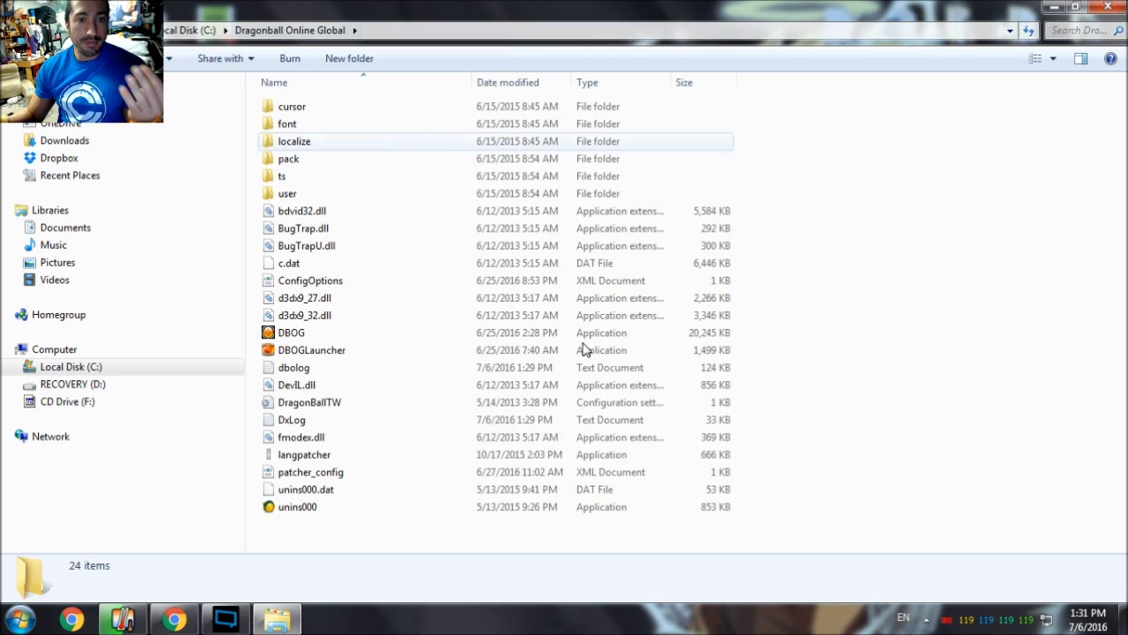
pyautogui.moveTo(796, 542); pyautogui.dragTo(254, 91)
pyautogui.click(993, 307)
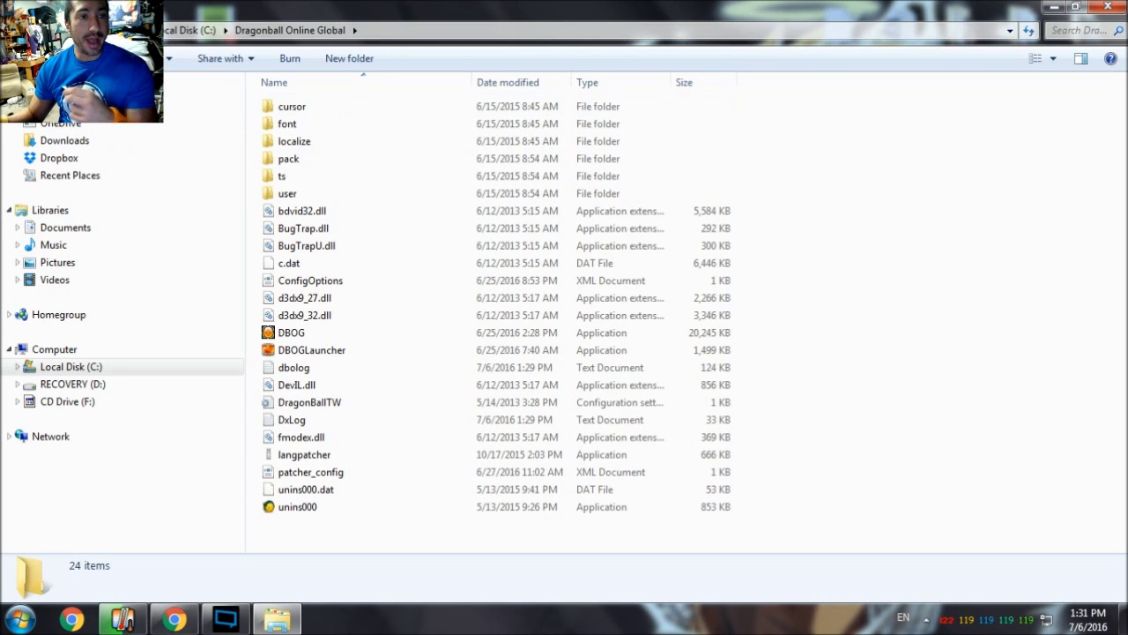
# Step: Go back up to Local Disk (C:) and copy the Dragonball Online Global folder
pyautogui.press('BackSpace')
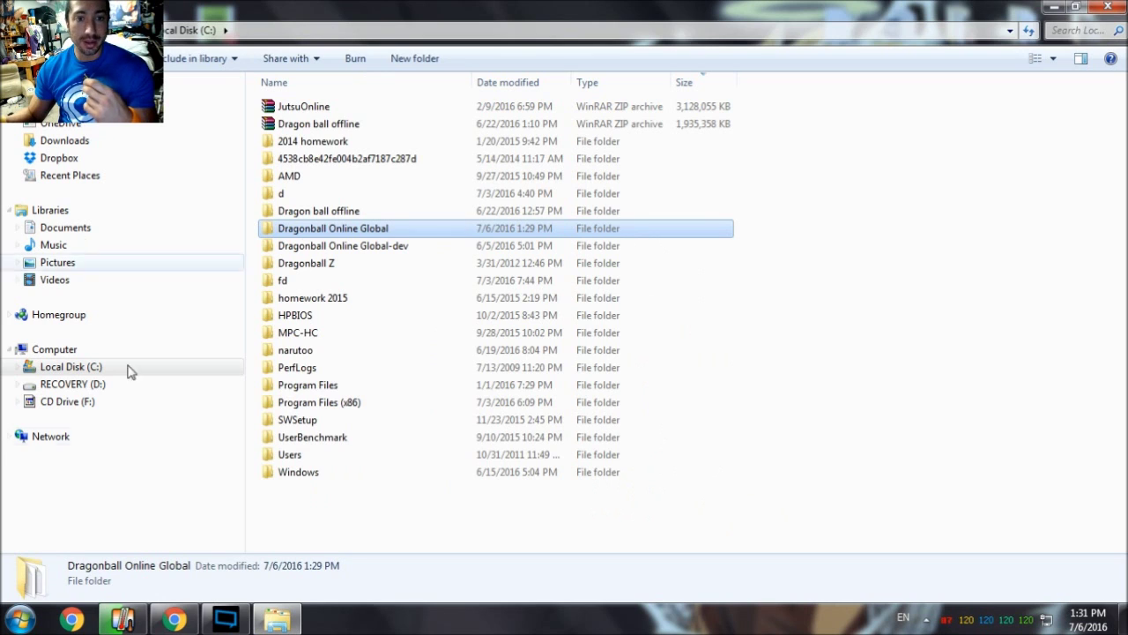
pyautogui.rightClick(373, 233)
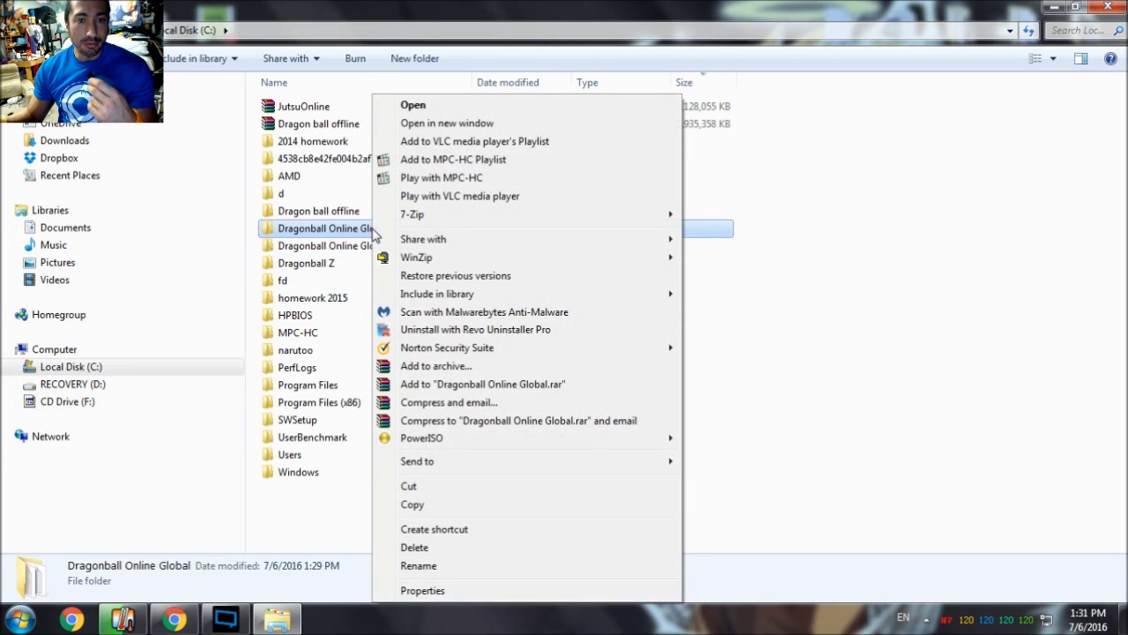
pyautogui.click(414, 505)
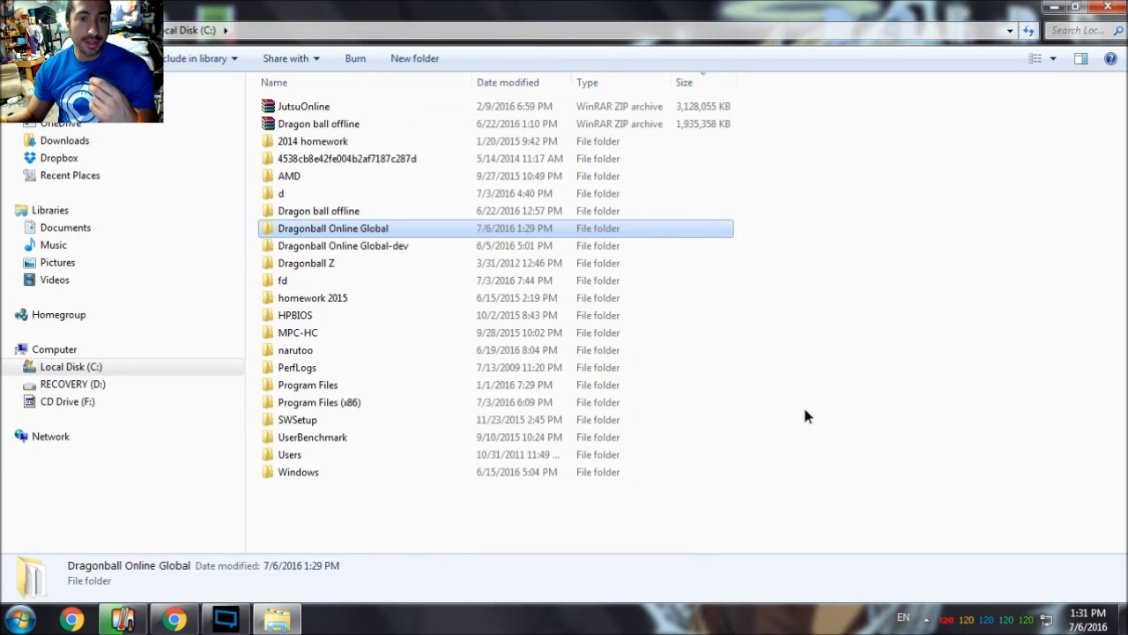
pyautogui.click(806, 414)
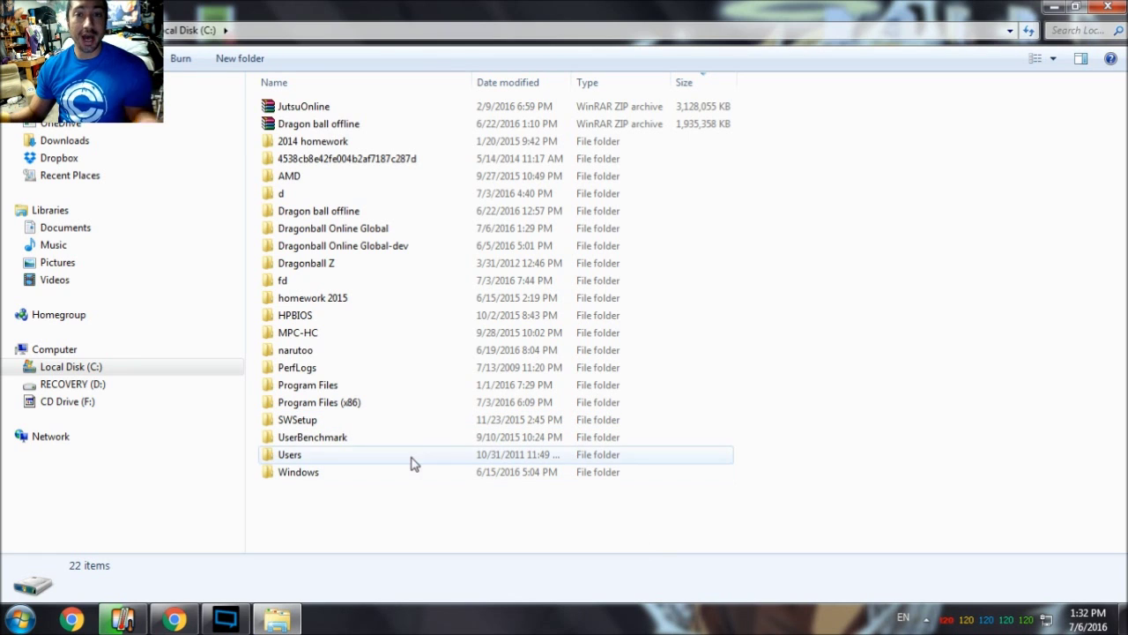
# Step: Close Explorer, return to the forum in Chrome, and open the Technical Support board
pyautogui.hotkey('alt', 'F4')
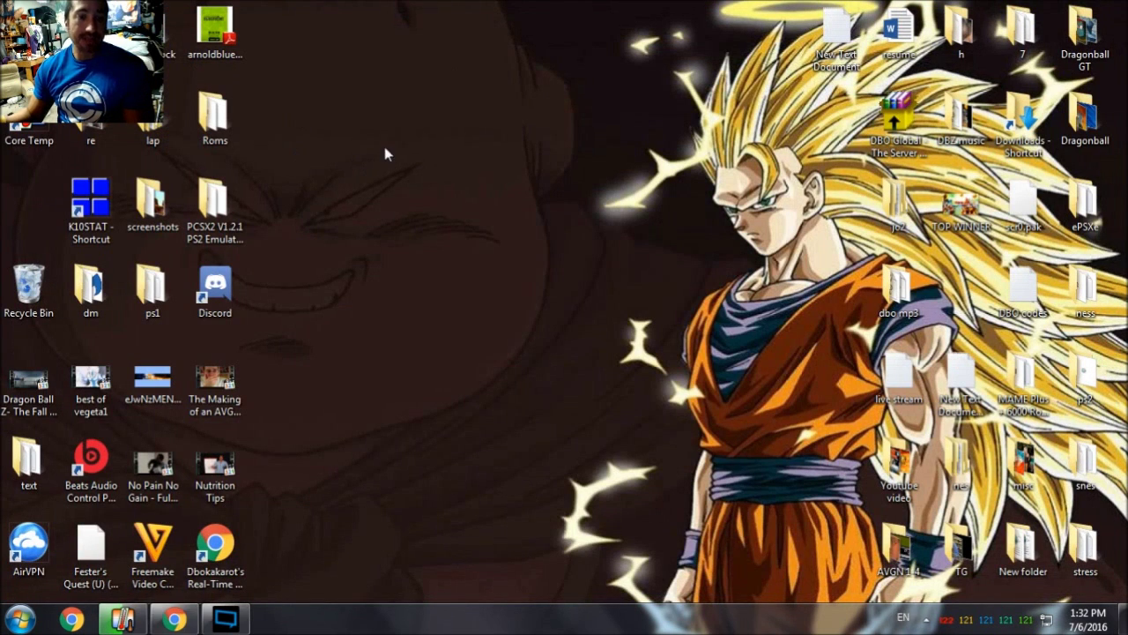
pyautogui.click(174, 619)
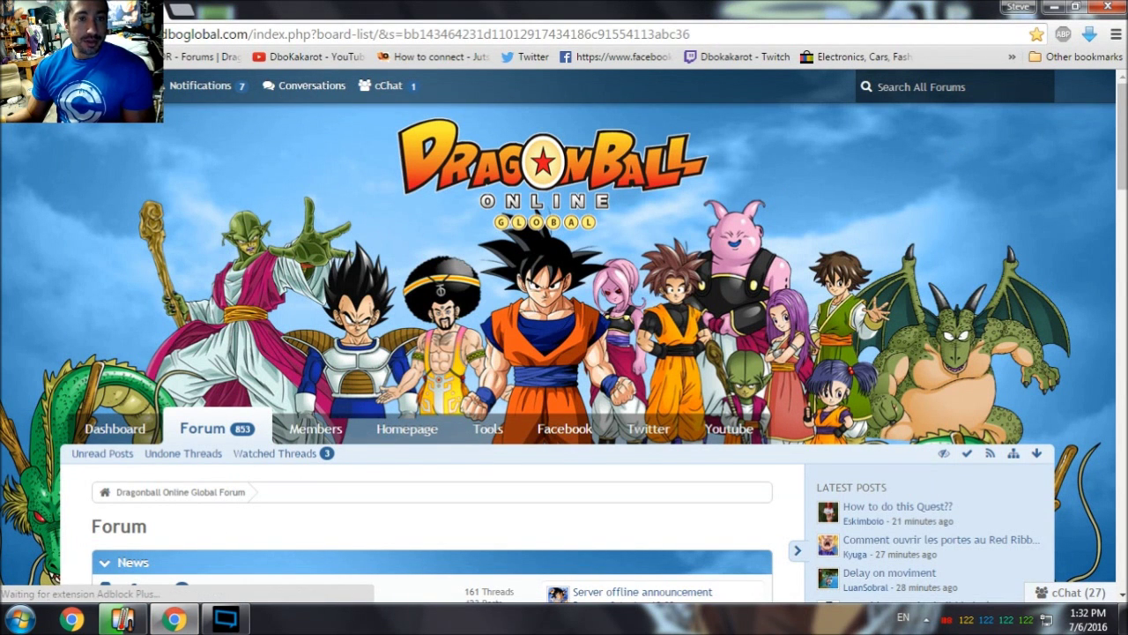
pyautogui.scroll(-9, 441, 234)
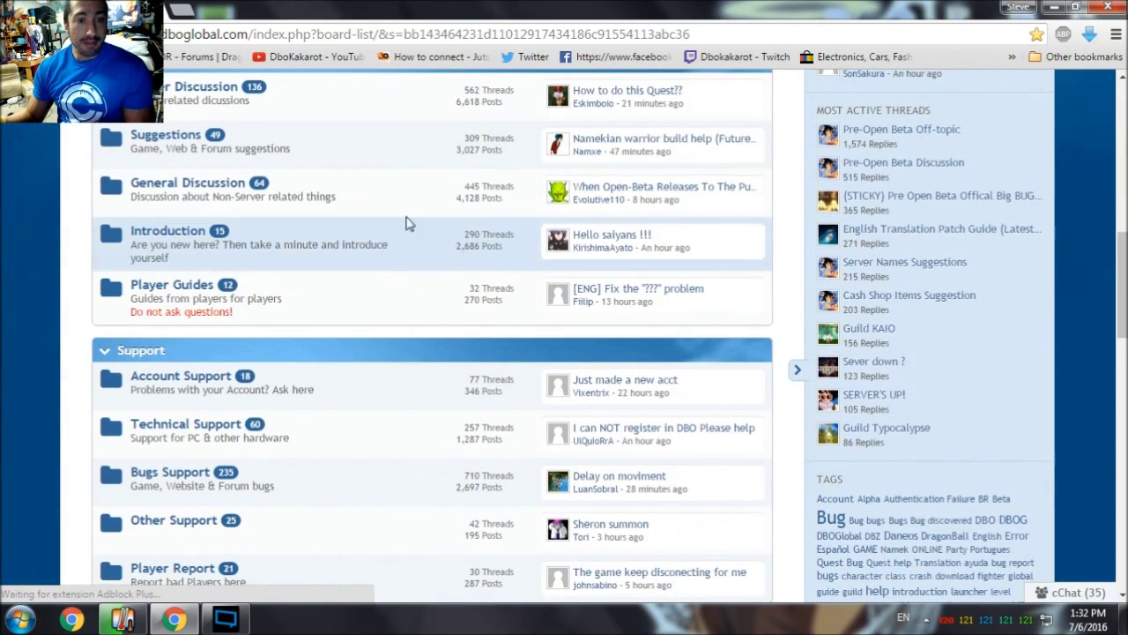
pyautogui.click(187, 426)
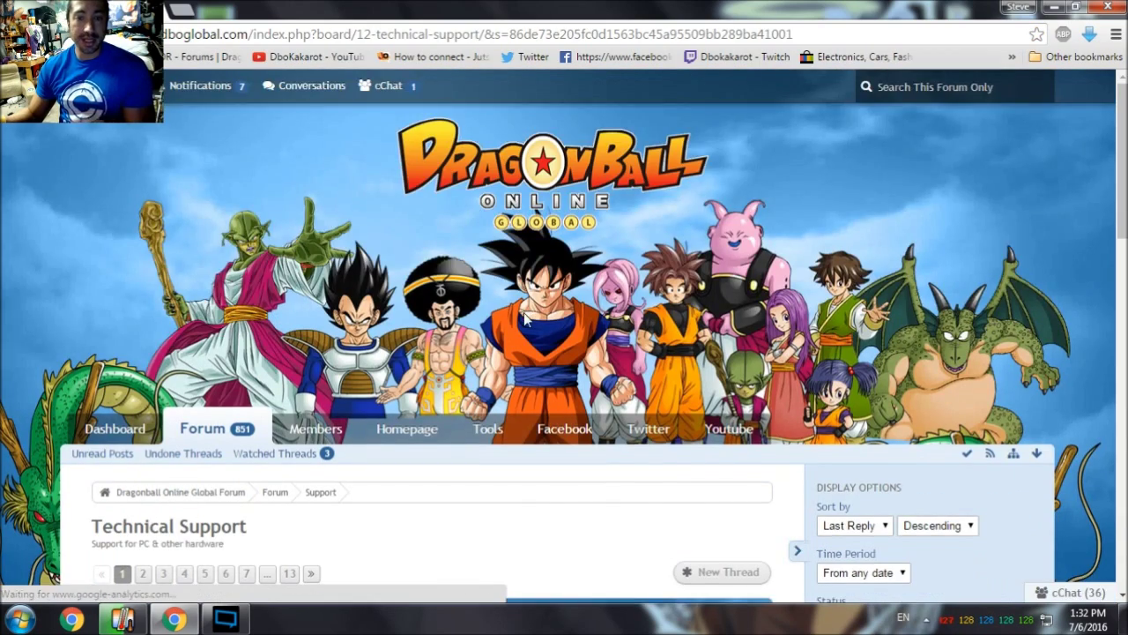
pyautogui.scroll(-3, 523, 321)
pyautogui.scroll(-3, 522, 321)
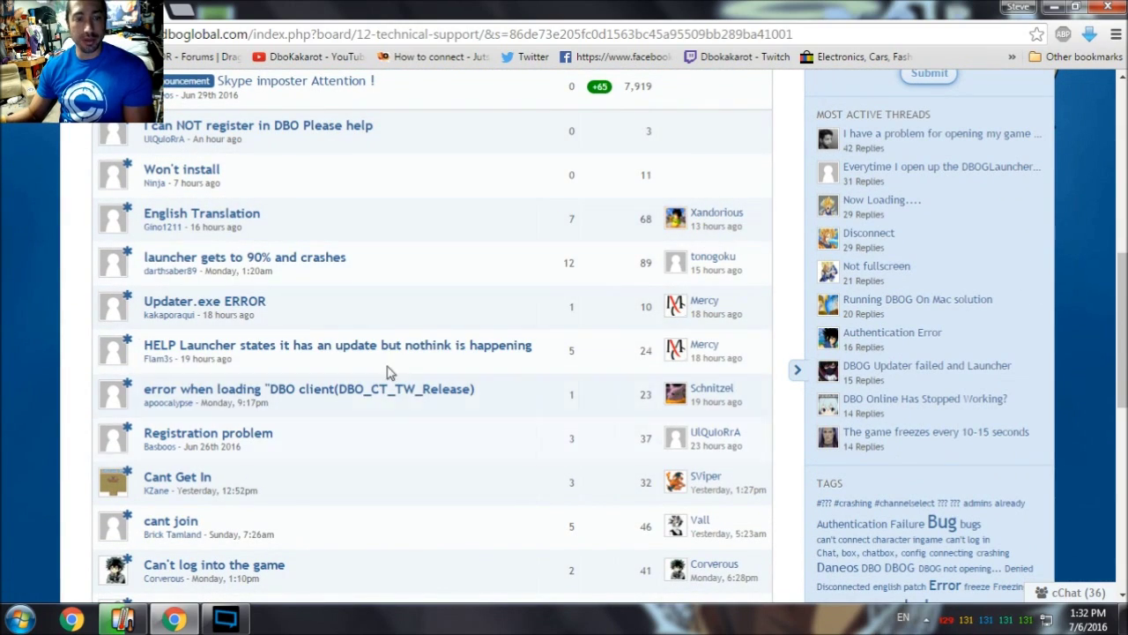
pyautogui.scroll(7, 25, 440)
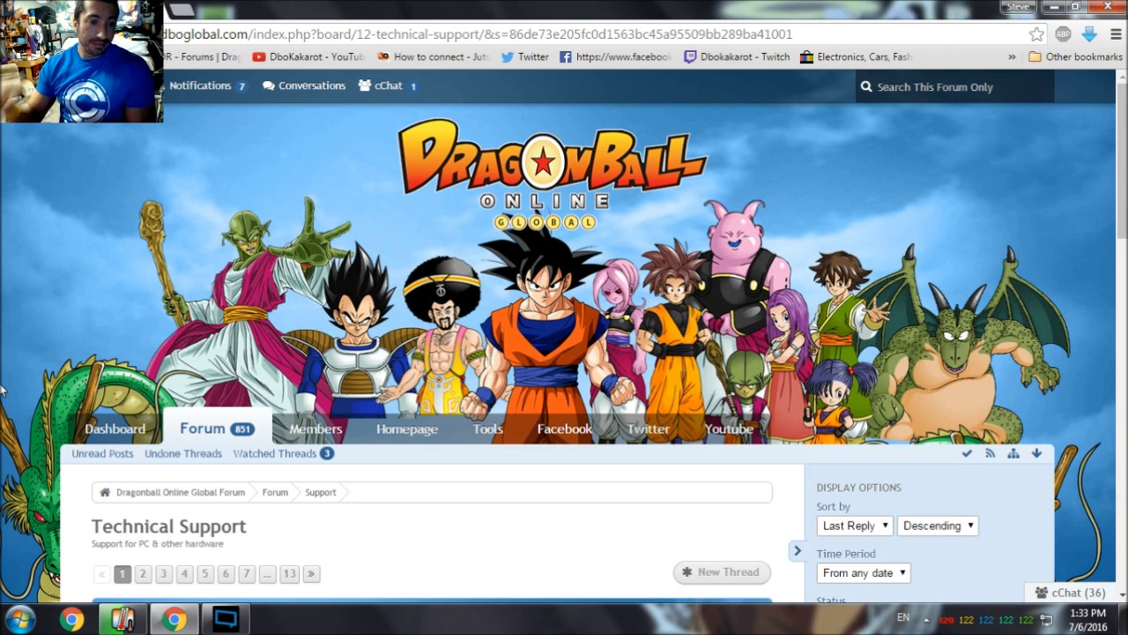
pyautogui.scroll(-7, 232, 227)
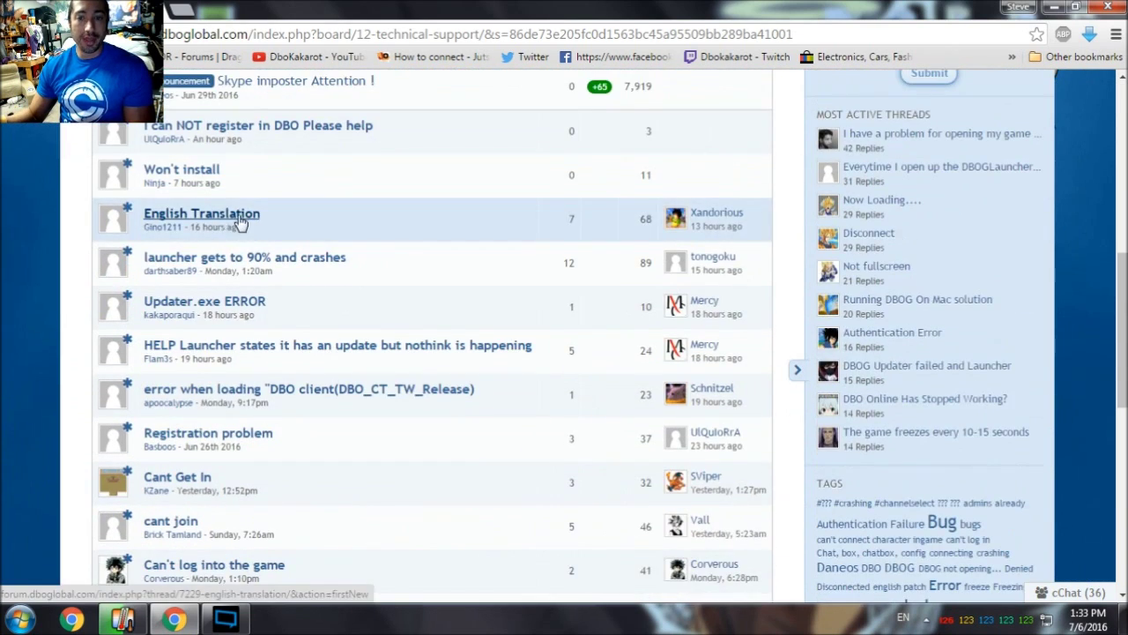
pyautogui.scroll(-3, 240, 223)
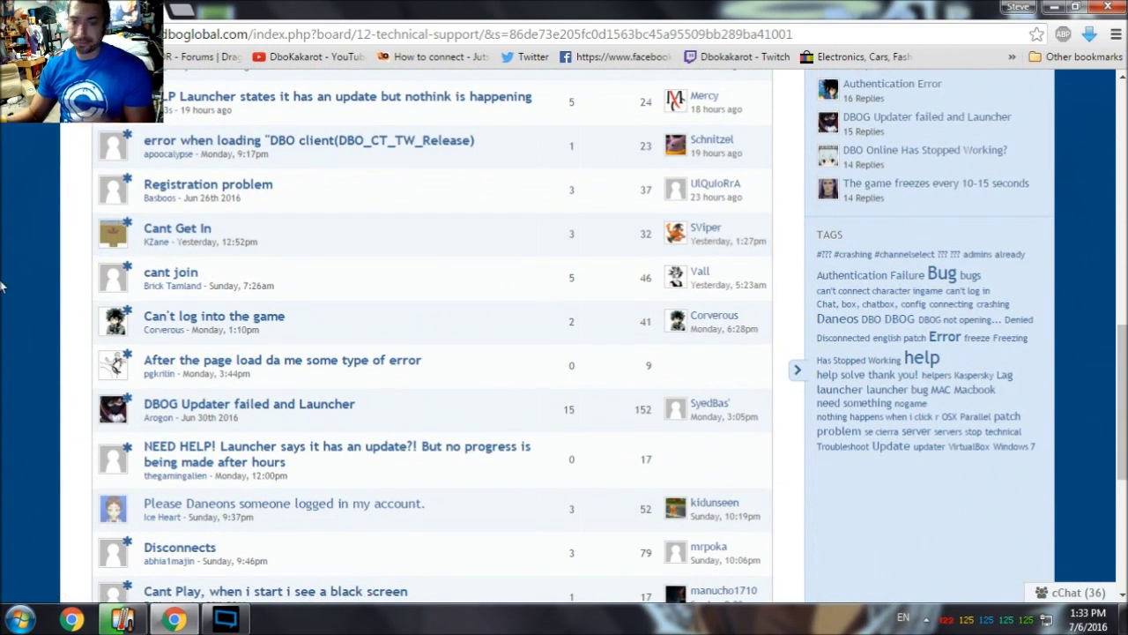
pyautogui.scroll(10, 30, 375)
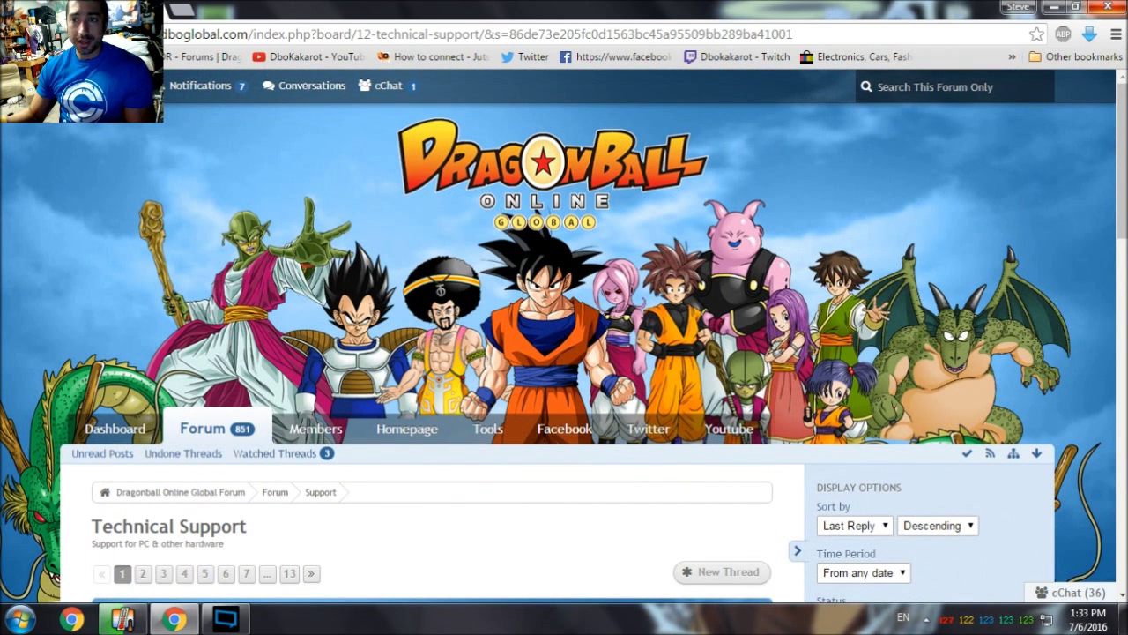